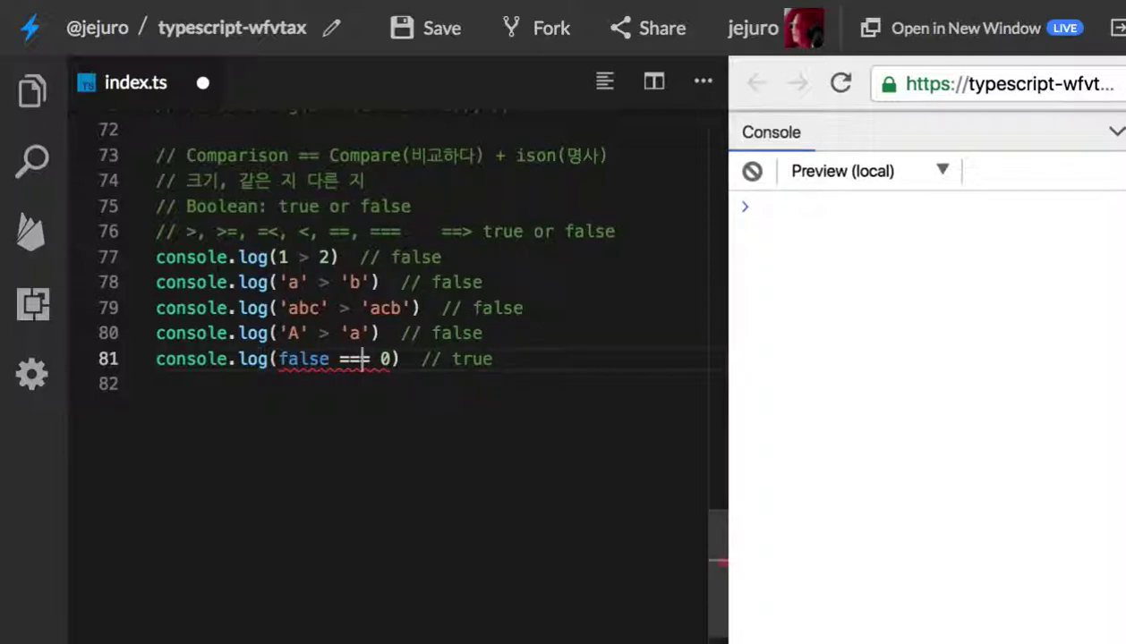
Replace the console.log(false === 0) line in index.ts with a blank line followed by the comment "// JS permits"
triple_click(324, 363)
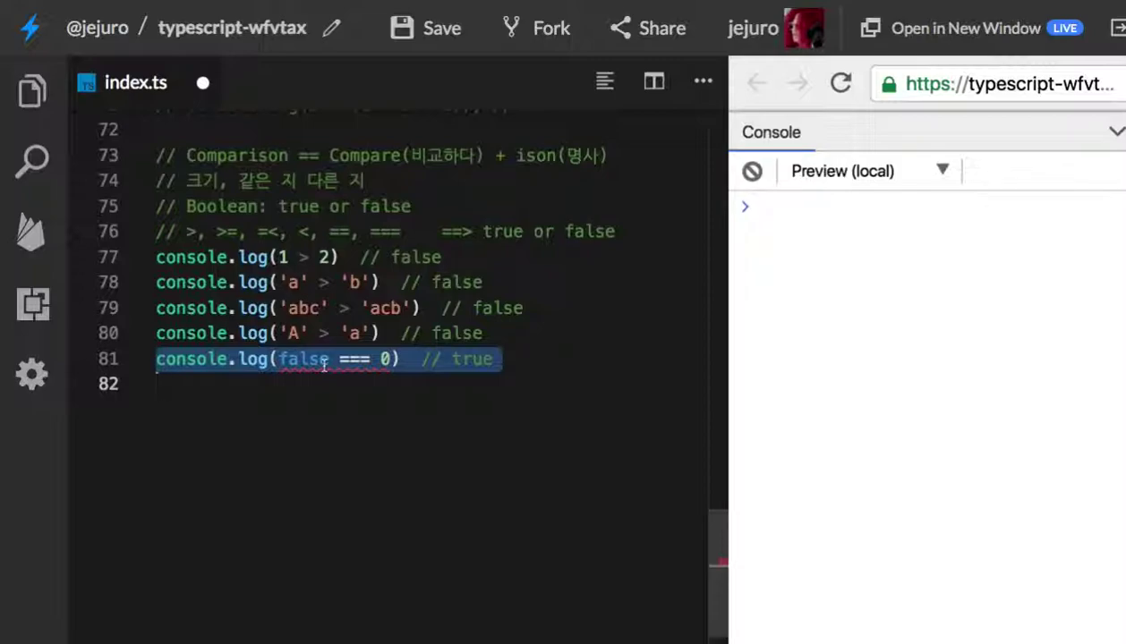
key("BackSpace")
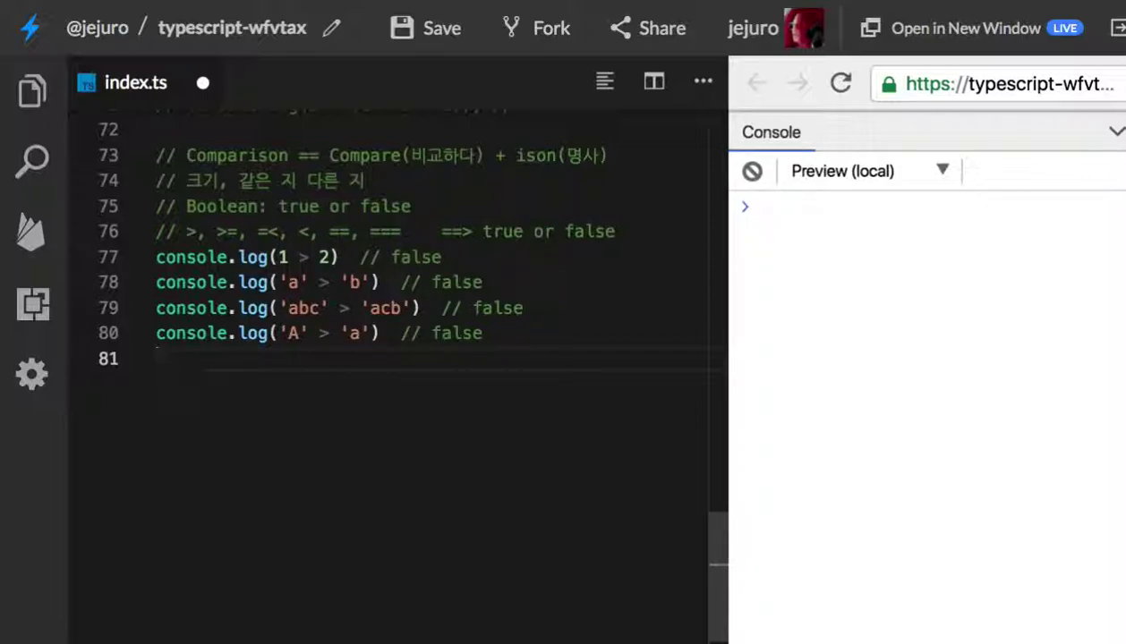
key("Return")
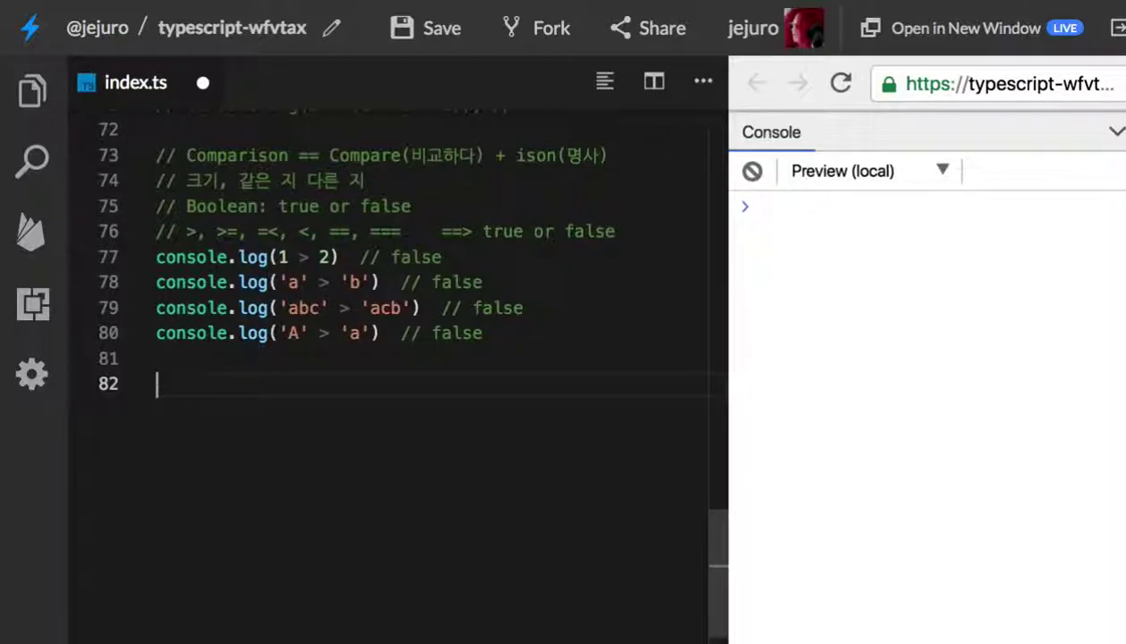
type("// JS perm")
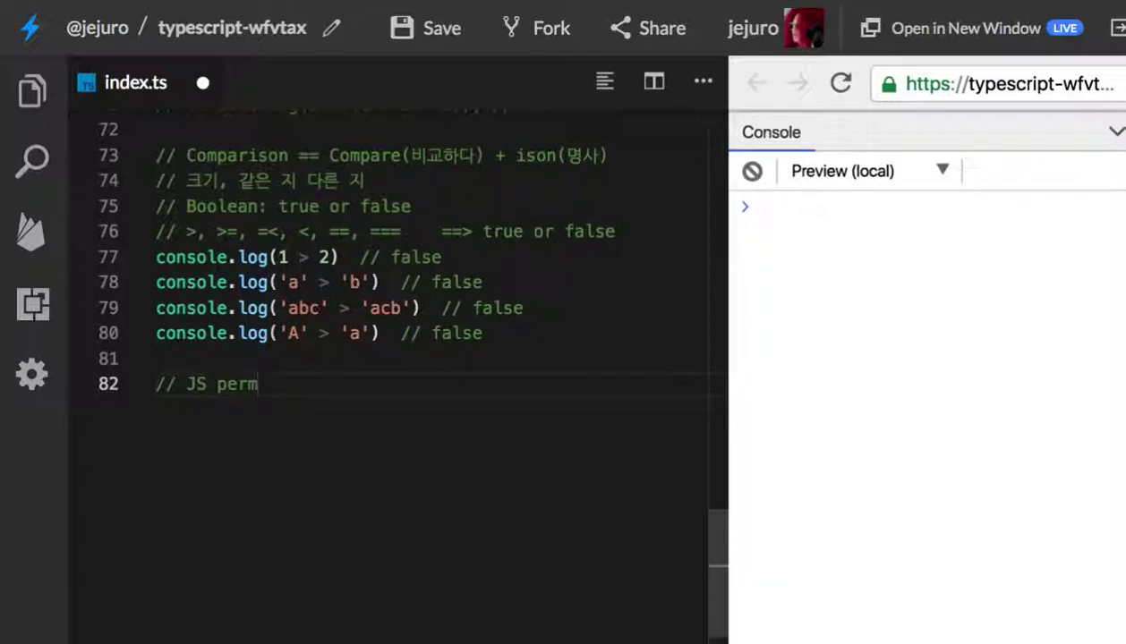
type("its")
Move the "// JS permits" comment out of the code and into the empty row 6 cell of the Google Sheets notes
double_click(226, 394)
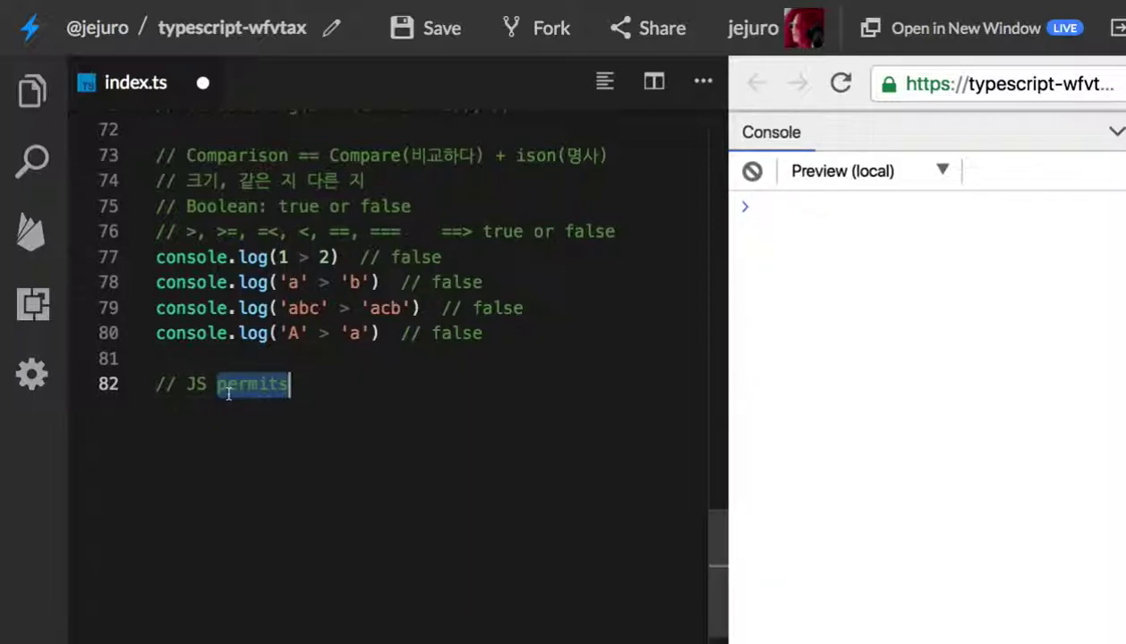
key("shift+Home")
key("ctrl+c")
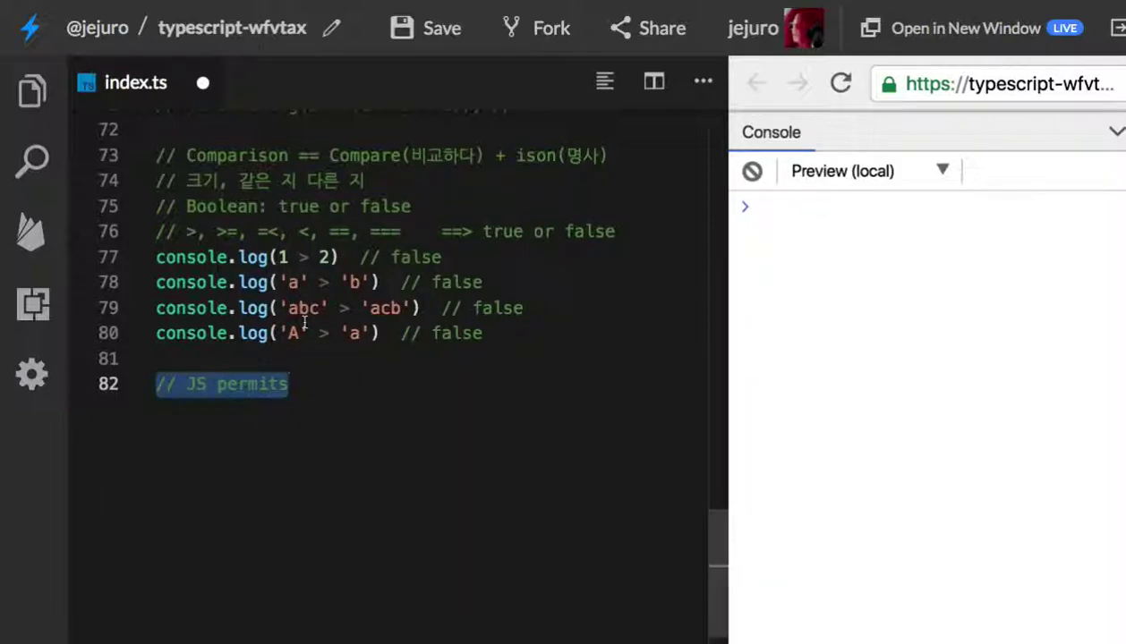
key("BackSpace")
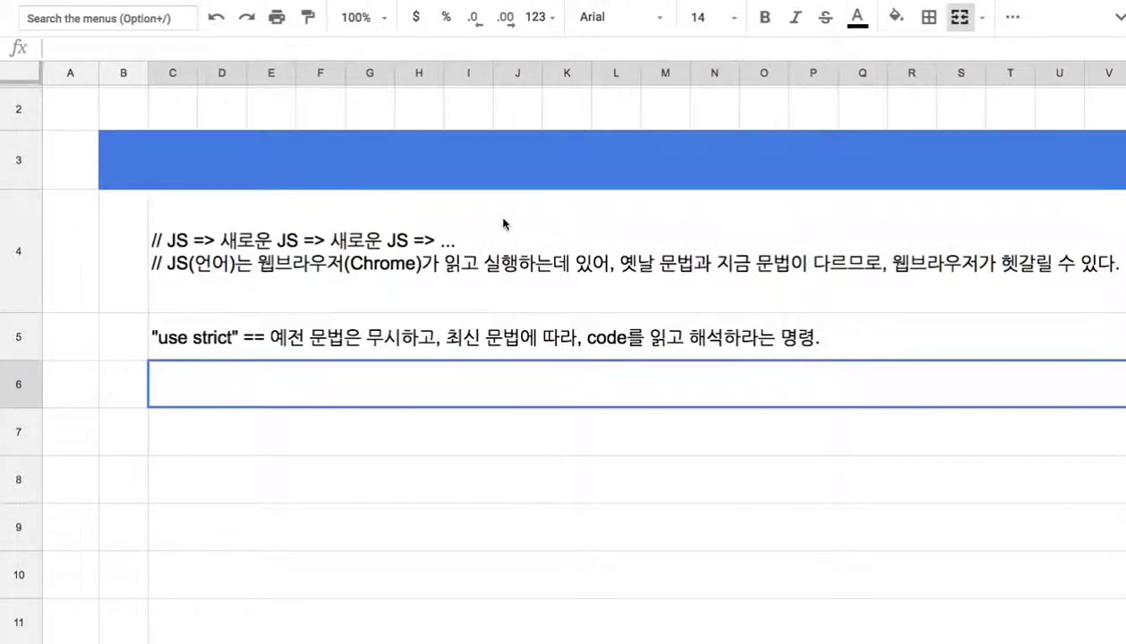
double_click(442, 387)
key("ctrl+v")
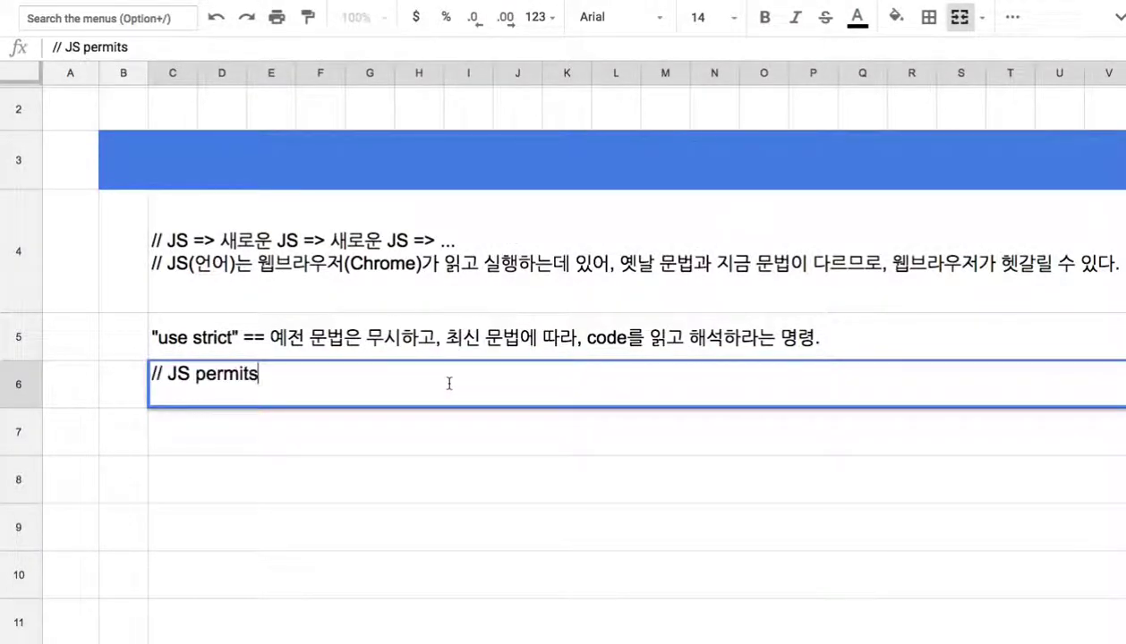
Replace the leading "// " in the row 6 note with "Although "
left_click_drag(167, 374, 128, 378)
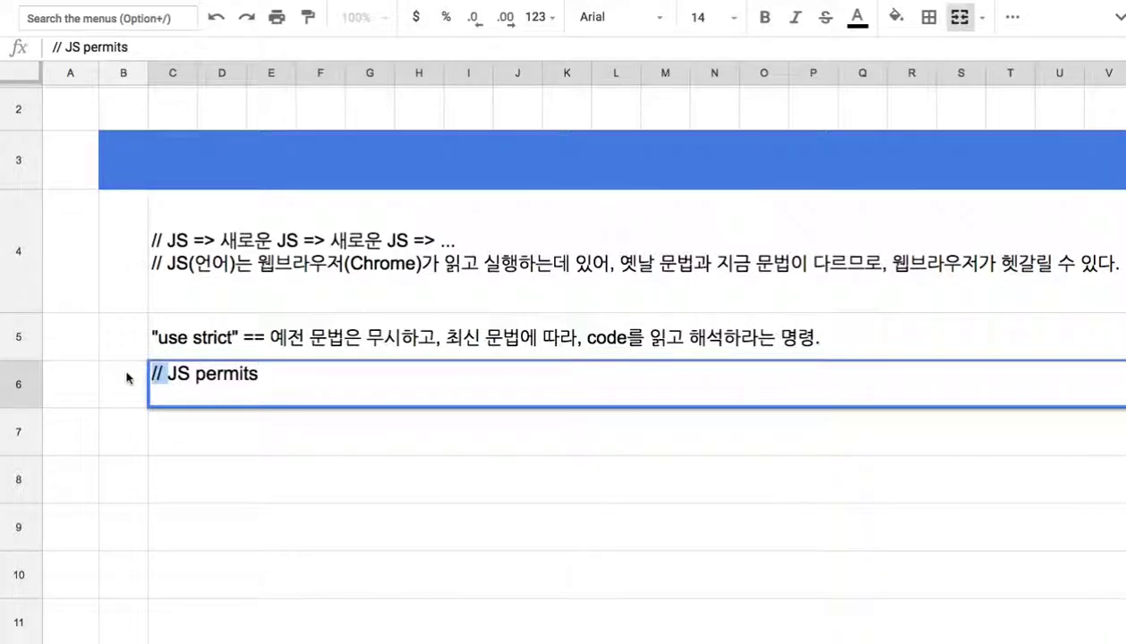
type("Althou;gh")
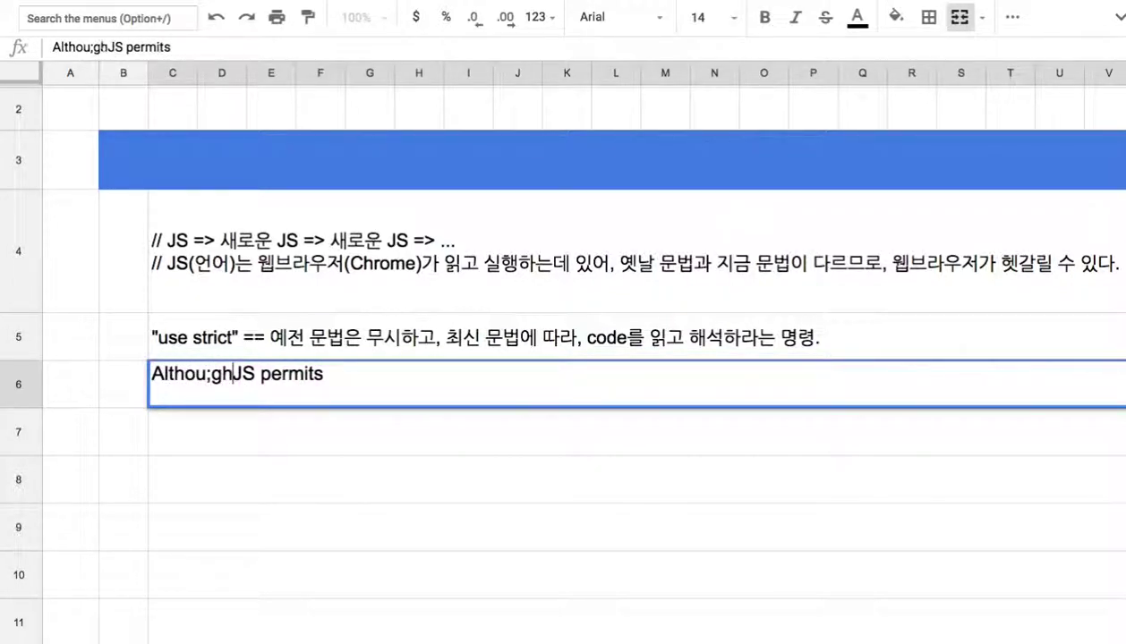
key("BackSpace")
key("BackSpace")
key("BackSpace")
type("gh")
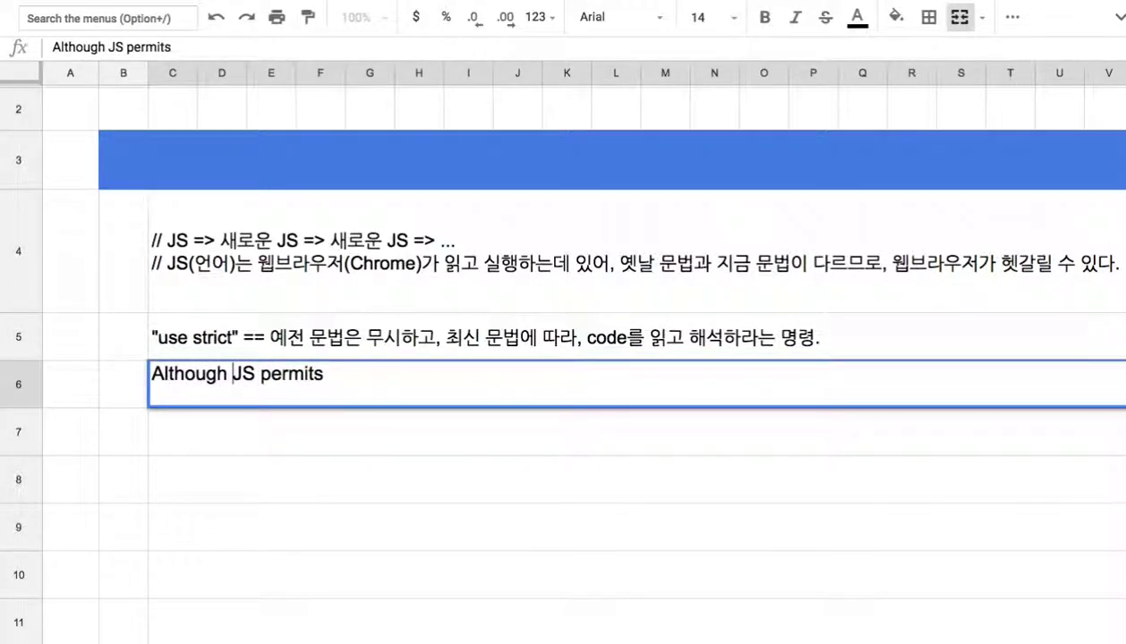
Extend the row 6 note after "permits" with "various comparisons among different data types such as"
key("Right")
key("Right")
key("Right")
key("Right")
key("Right")
key("Right")
key("Right")
key("Right")
key("Right")
key("Right")
type("varios")
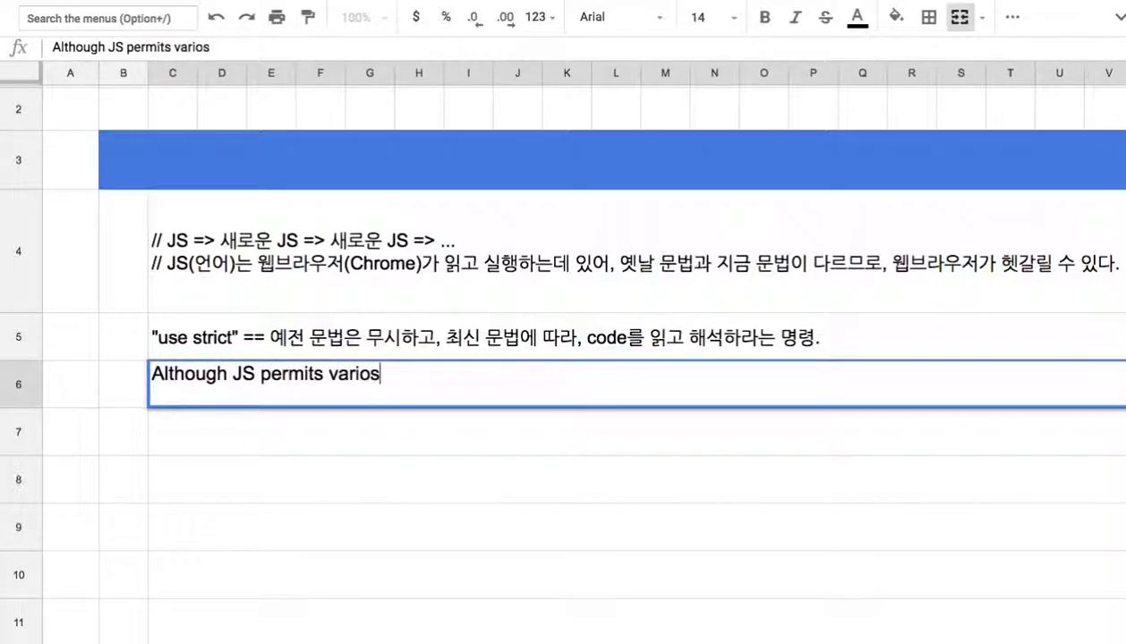
key("BackSpace")
type("us comp")
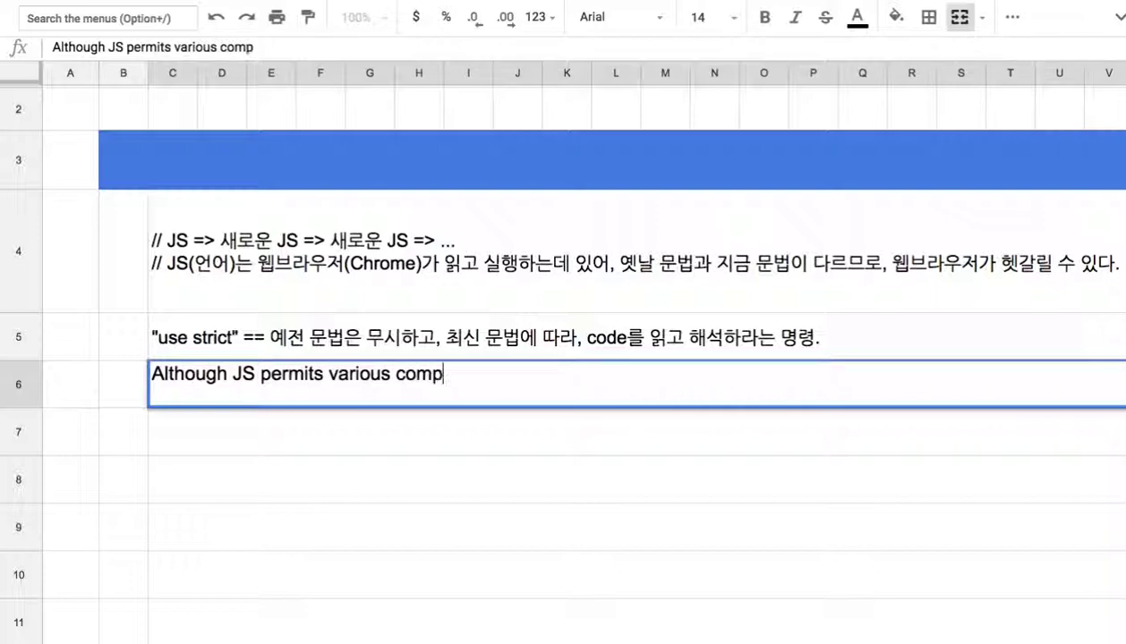
type("arison")
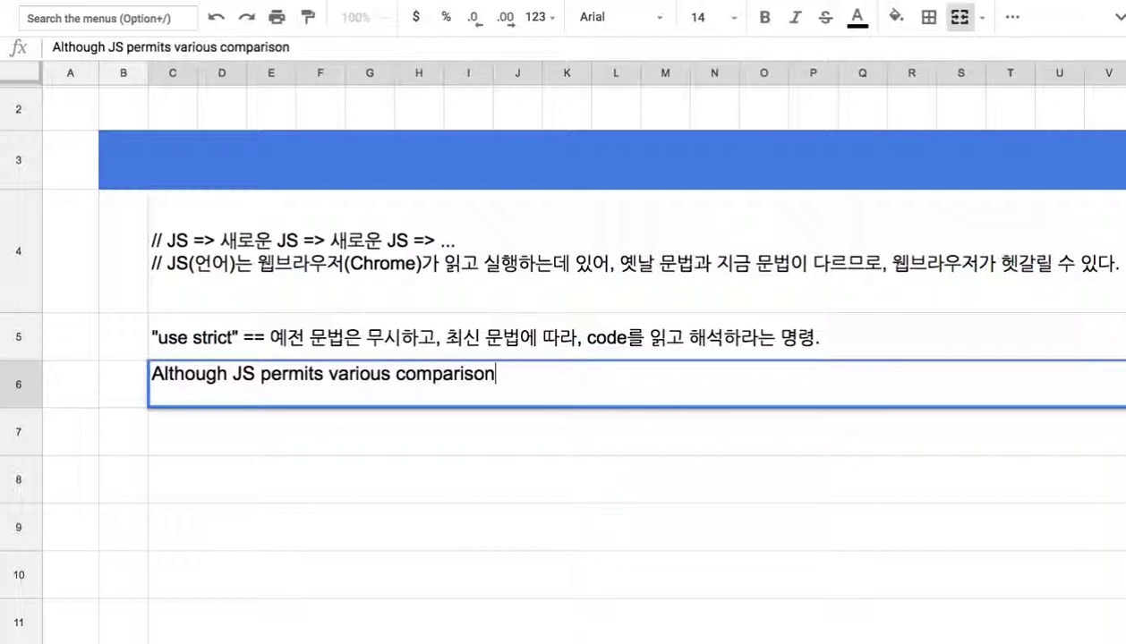
type("s among dif")
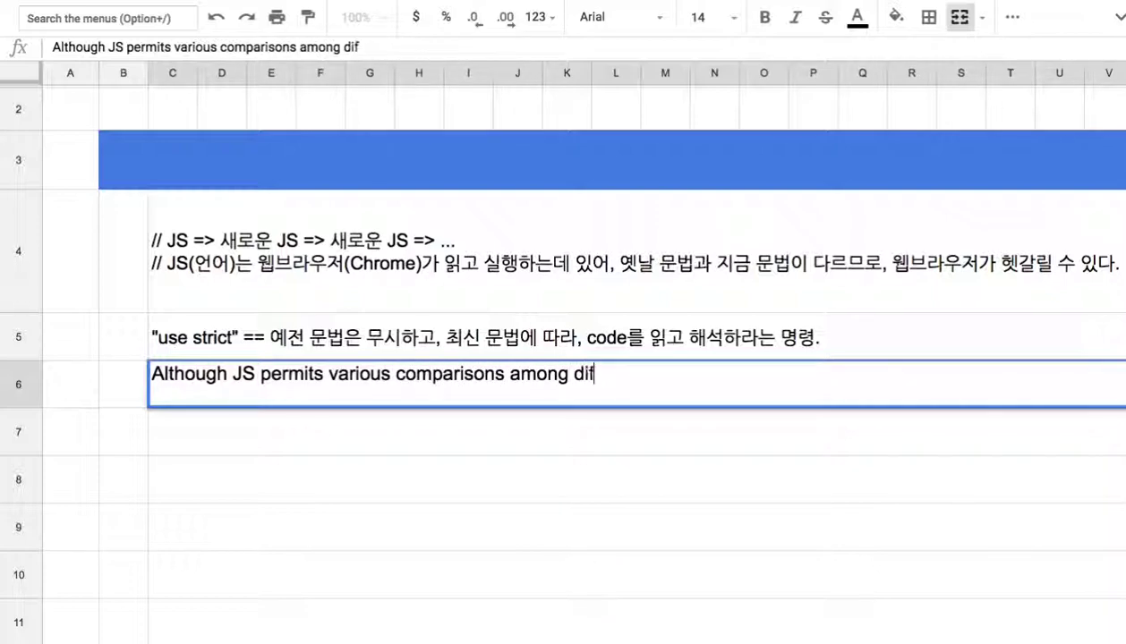
type("ferent dat")
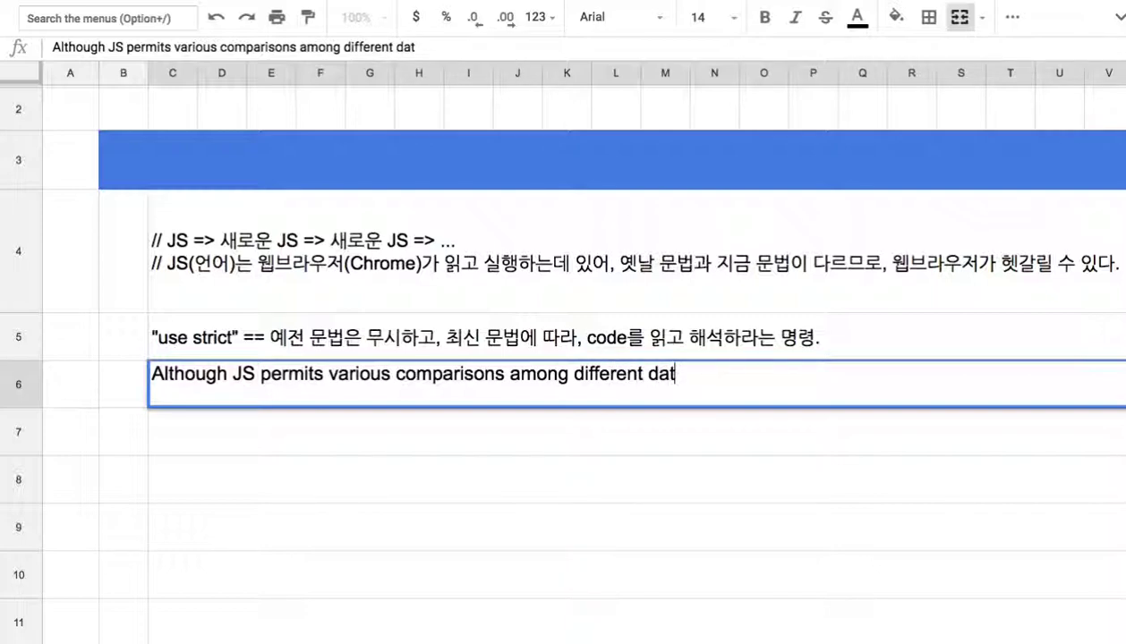
type("a types suc")
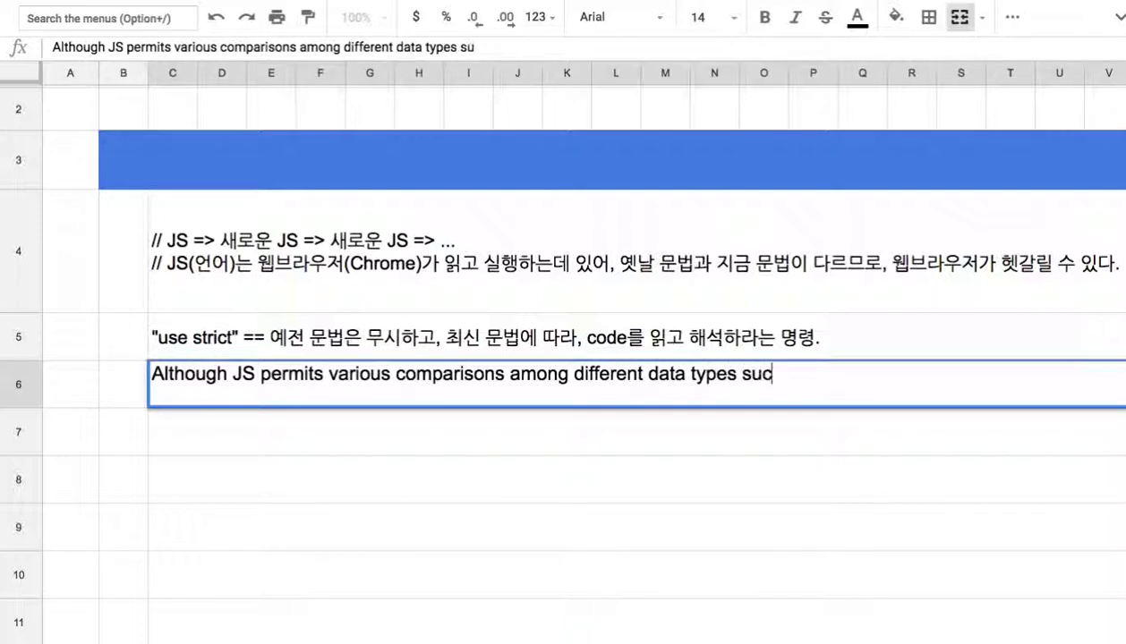
type("h as ")
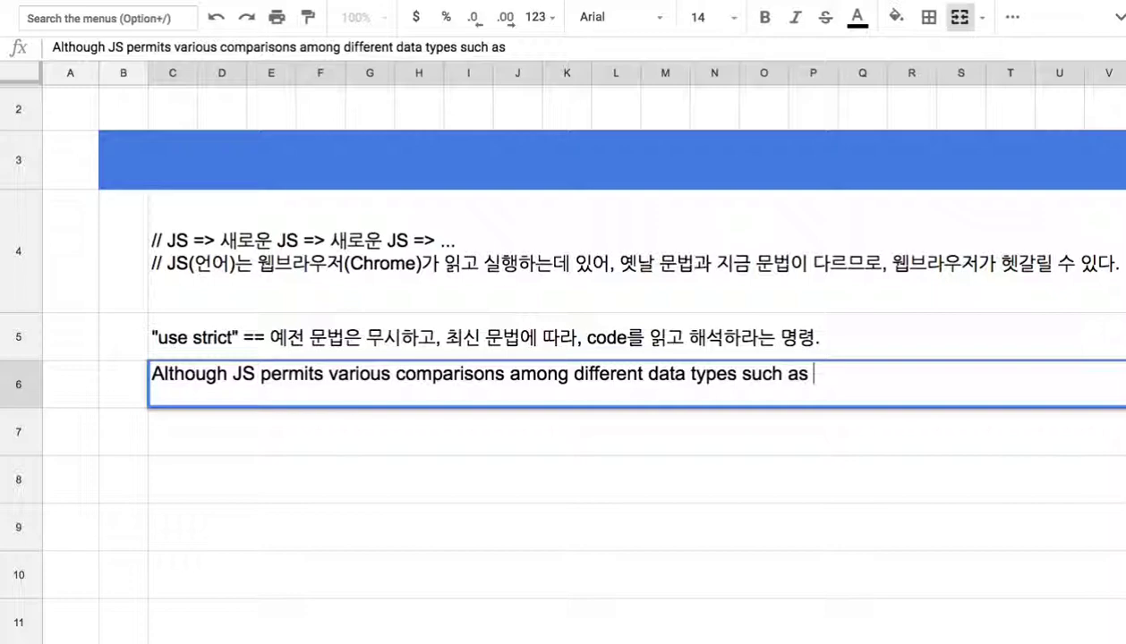
Add the first example pair "number and string," to the end of the row 6 note
type("nber")
key("BackSpace")
key("BackSpace")
key("BackSpace")
key("BackSpace")
type("nmb")
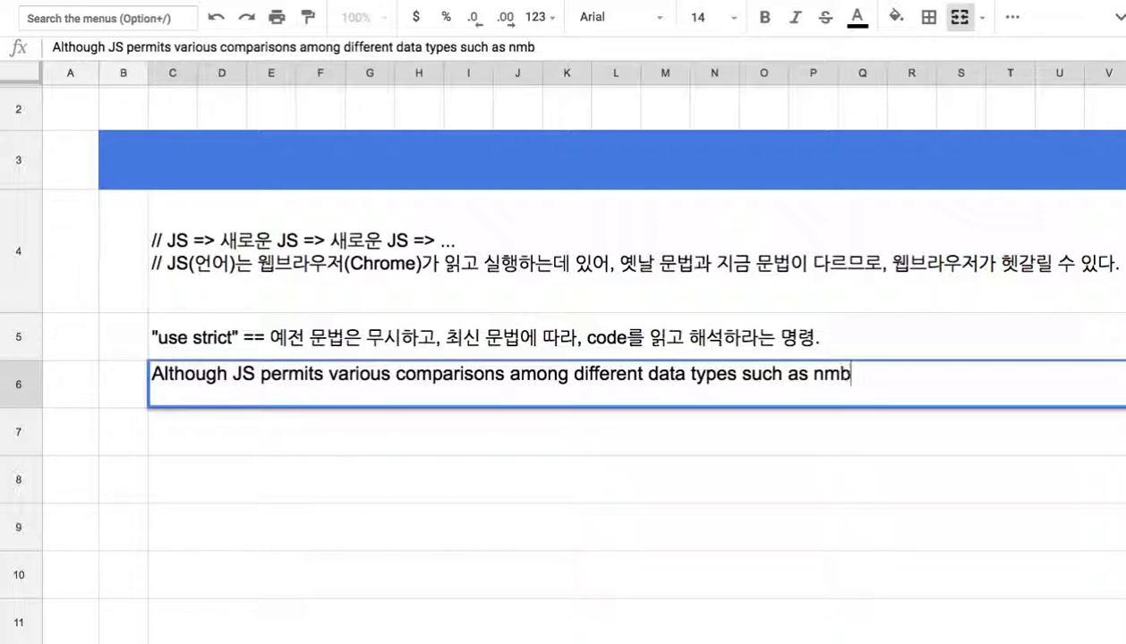
key("BackSpace")
key("BackSpace")
type("umber and ")
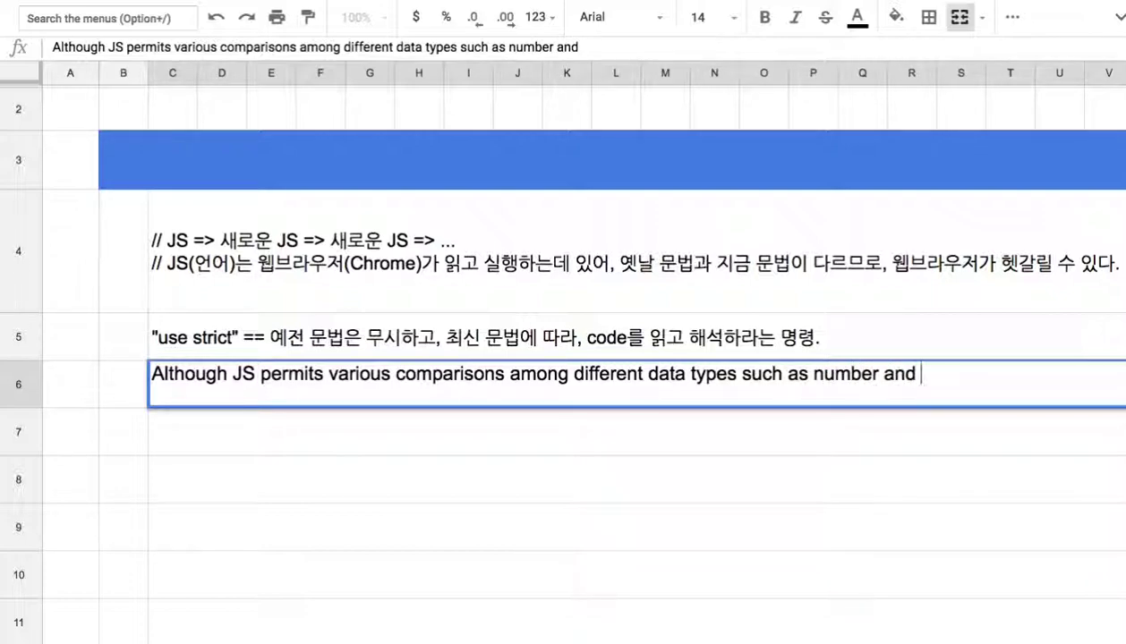
type("string, ")
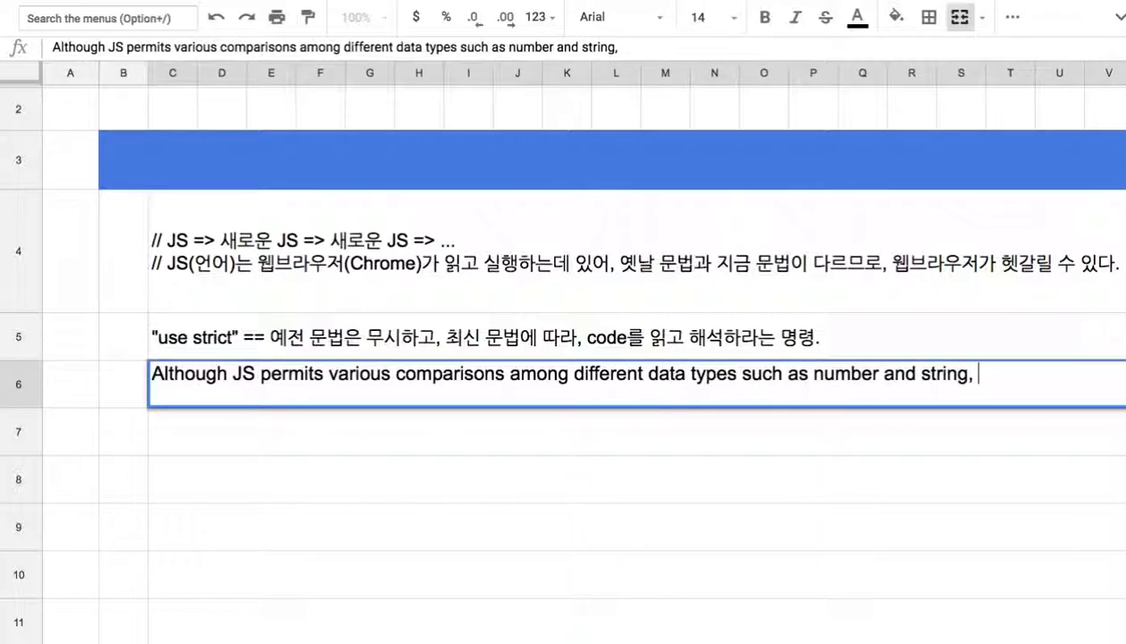
type("string")
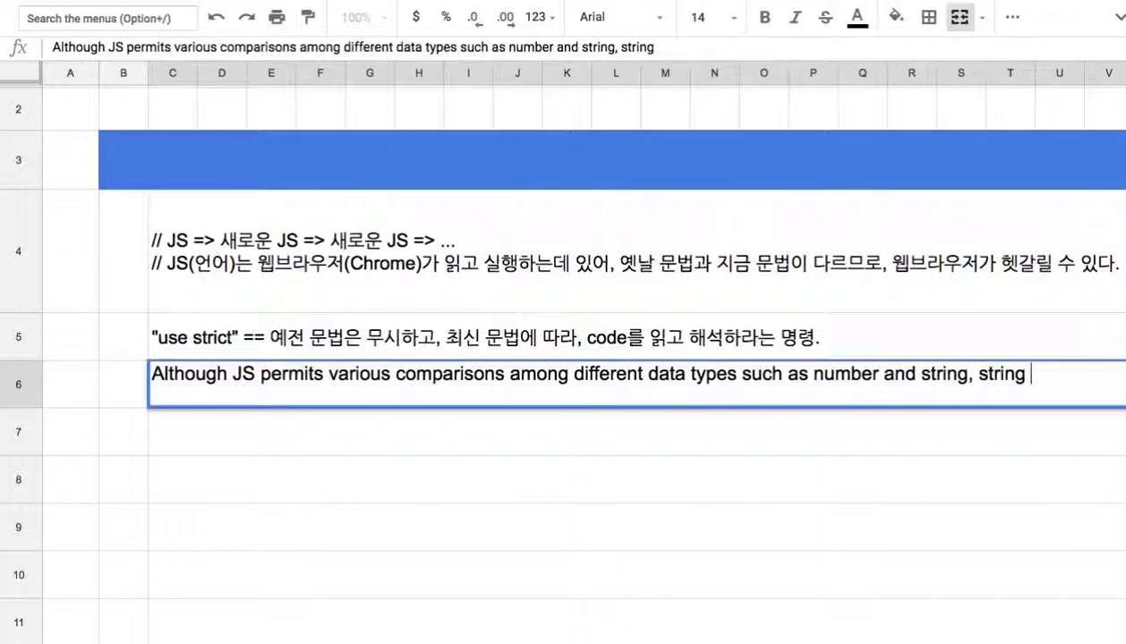
key("BackSpace")
key("BackSpace")
key("BackSpace")
key("BackSpace")
key("BackSpace")
key("BackSpace")
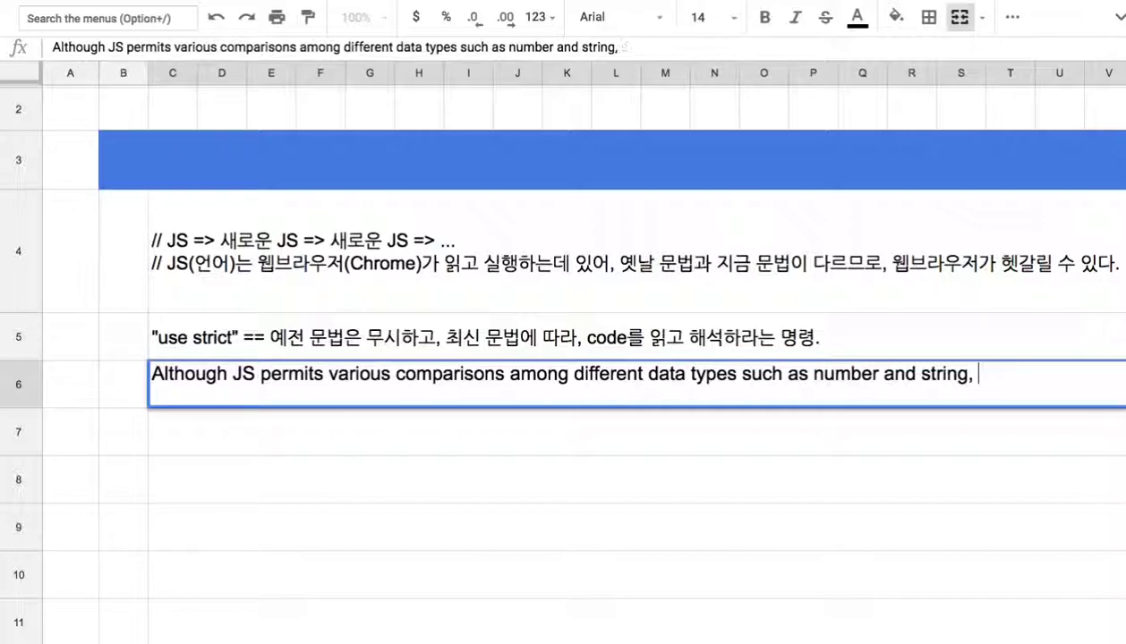
Add the further example pairs "number and boolean, or string and boolean," to the row 6 note
type("number and ")
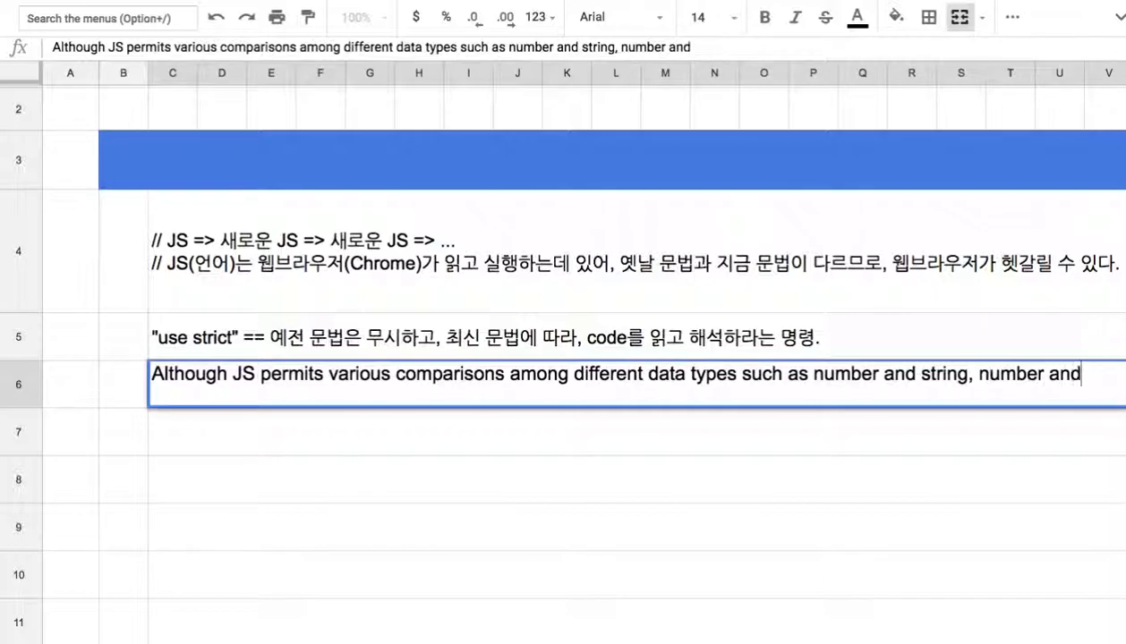
type("boole")
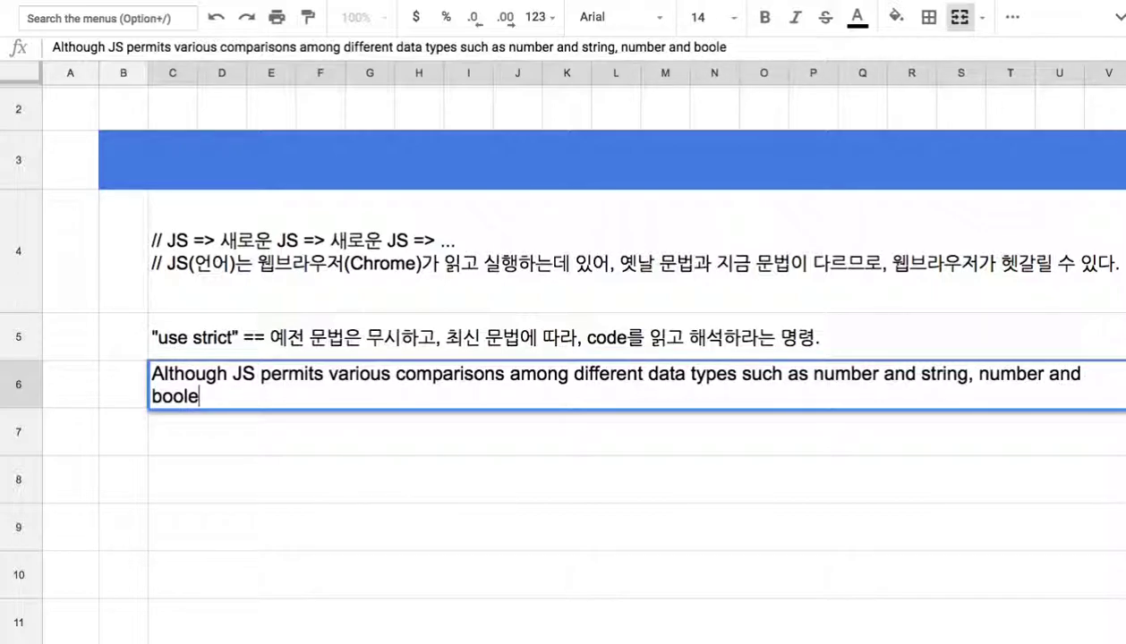
type("an, or ")
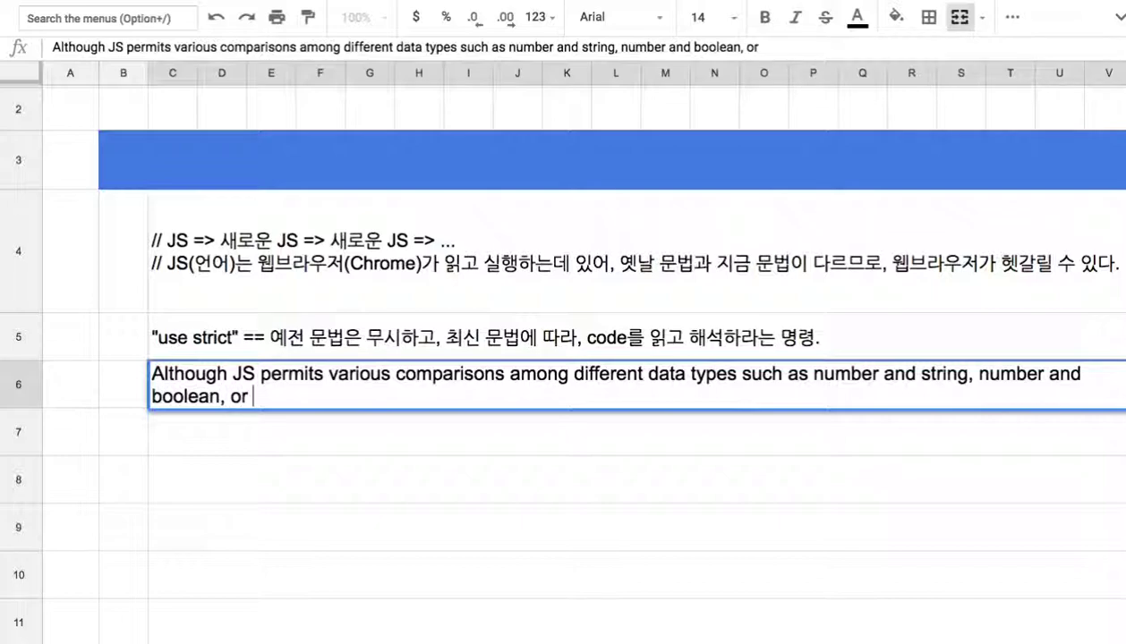
type("string and ")
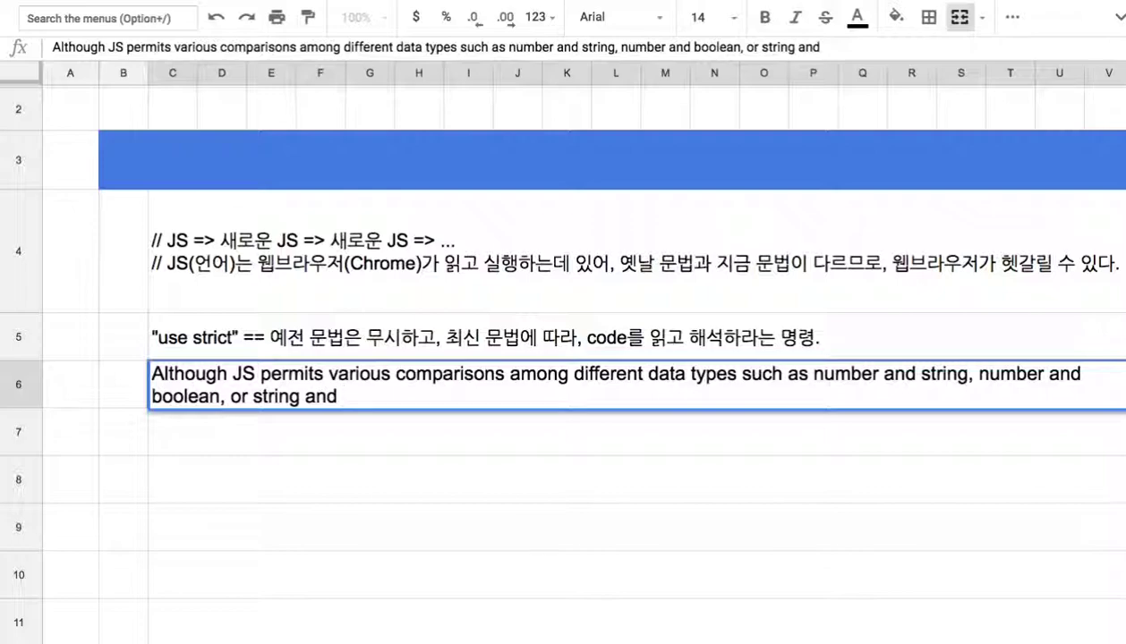
type("boolean")
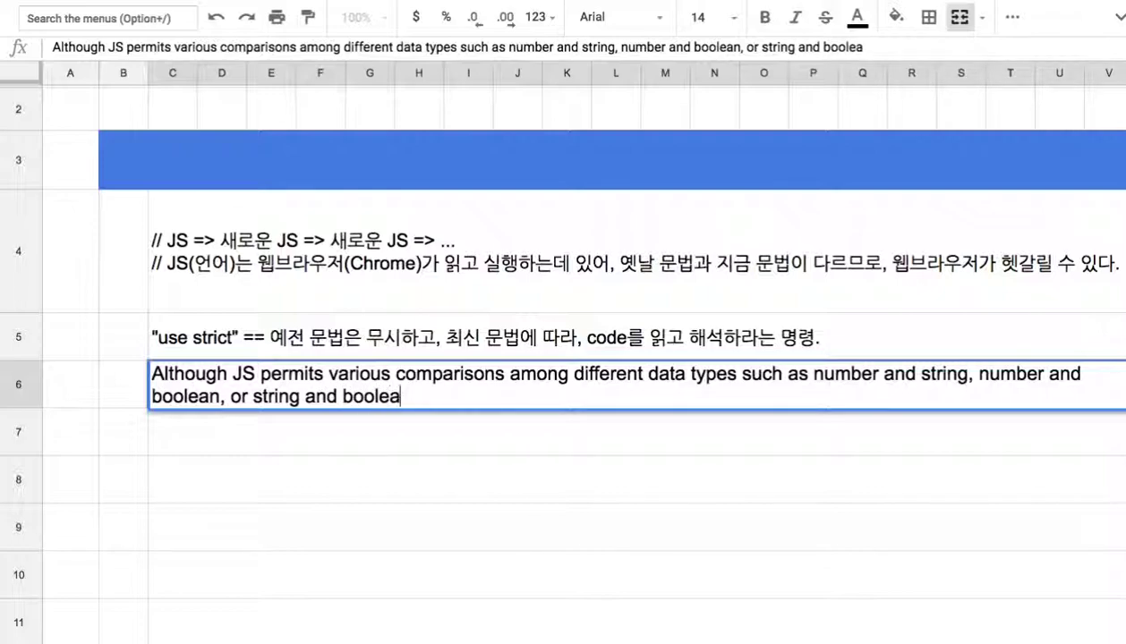
type(",")
left_click_drag(254, 397, 365, 397)
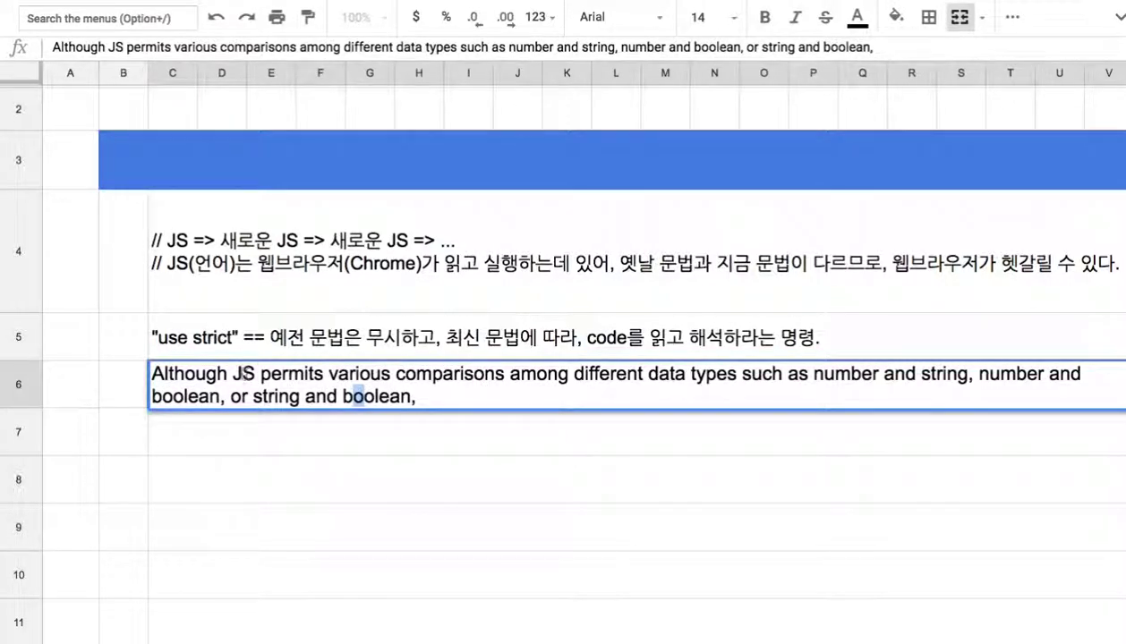
left_click_drag(232, 374, 328, 376)
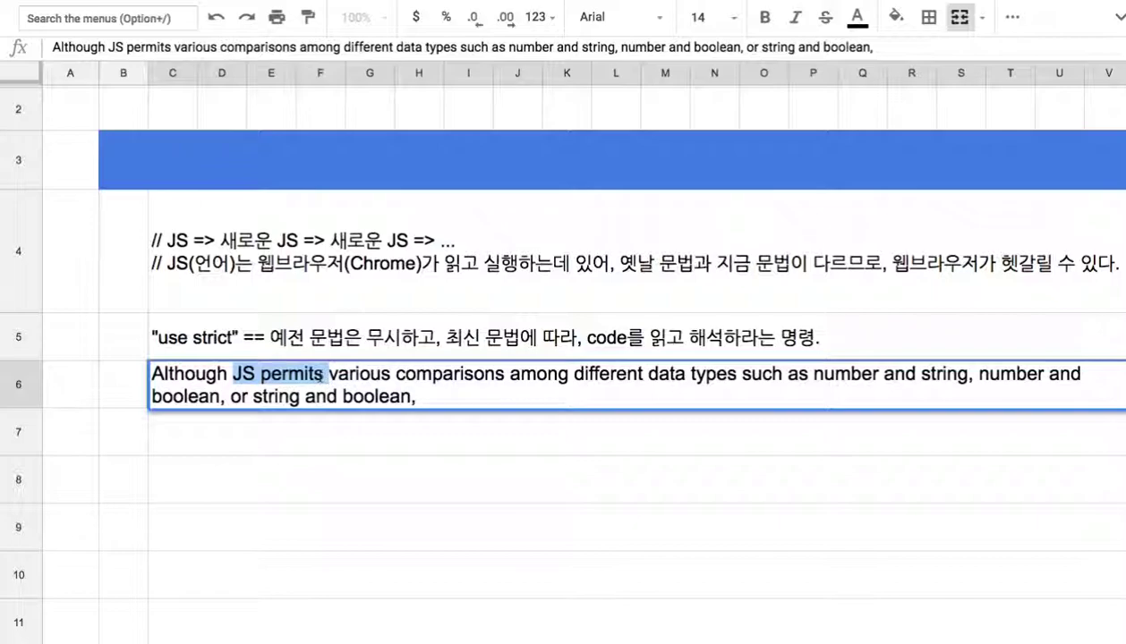
Finish the row 6 note with "we should not compare different data types."
left_click(422, 398)
type("w")
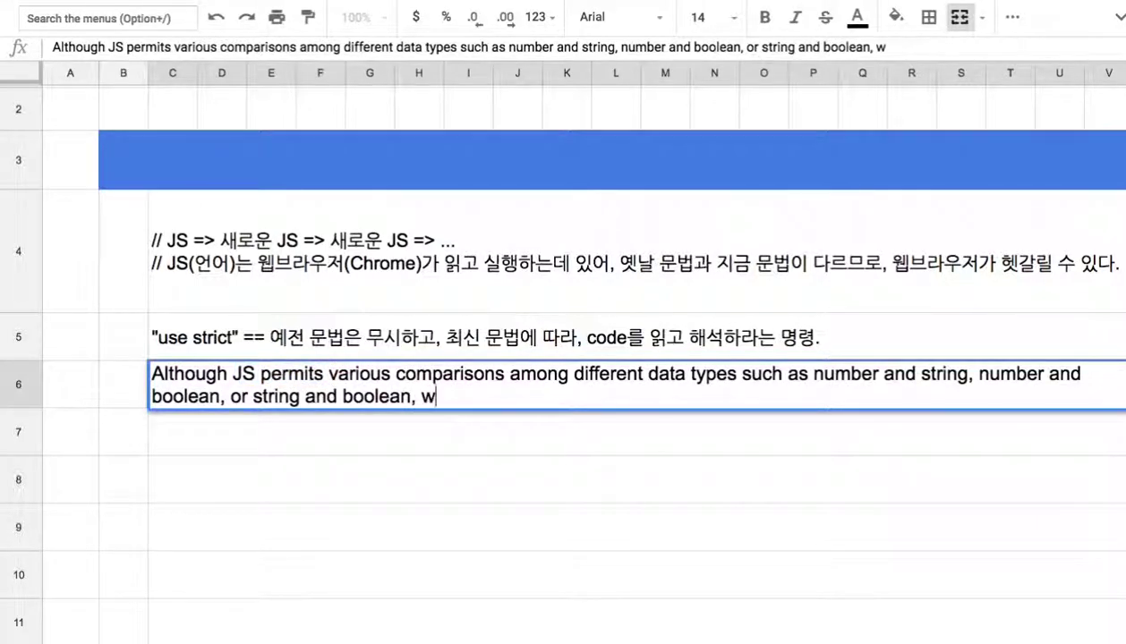
type("e should no")
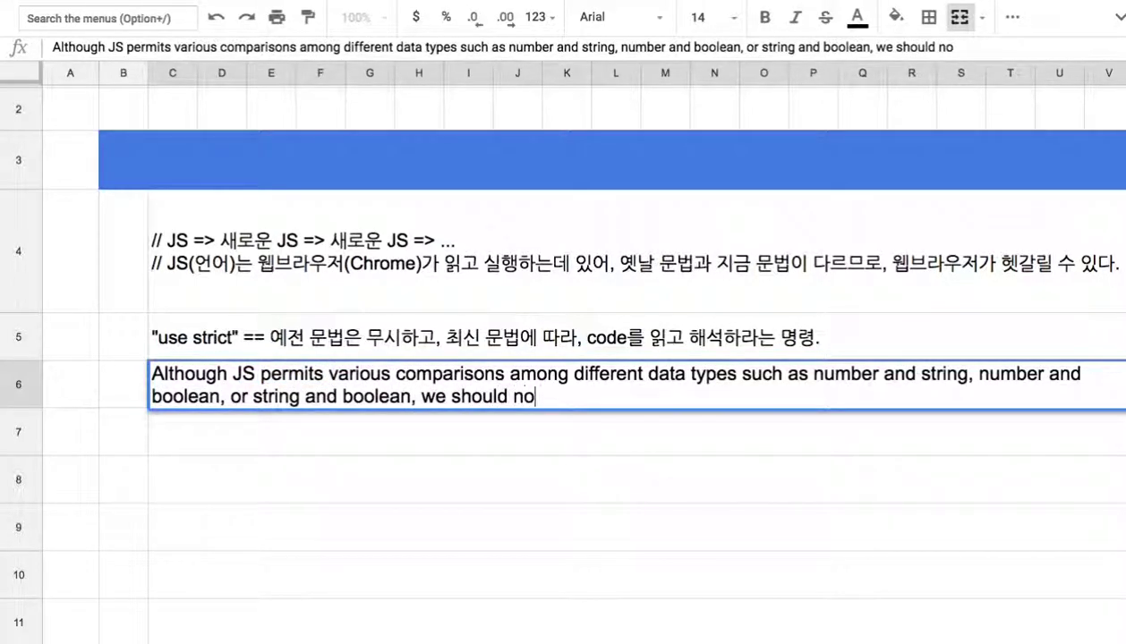
type("t compa")
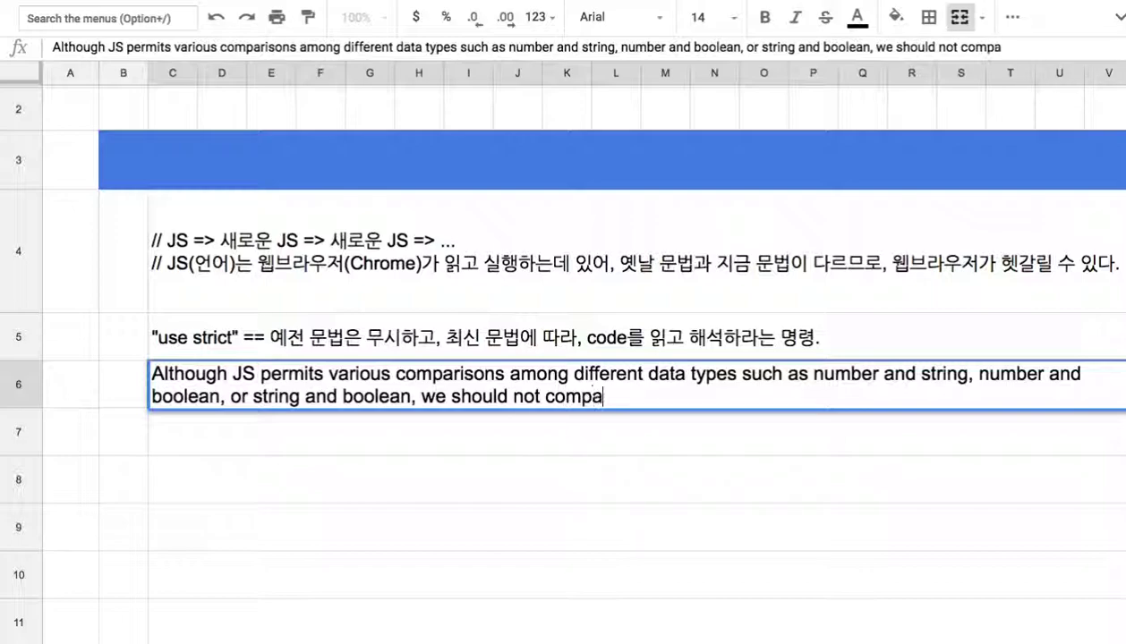
type("re different")
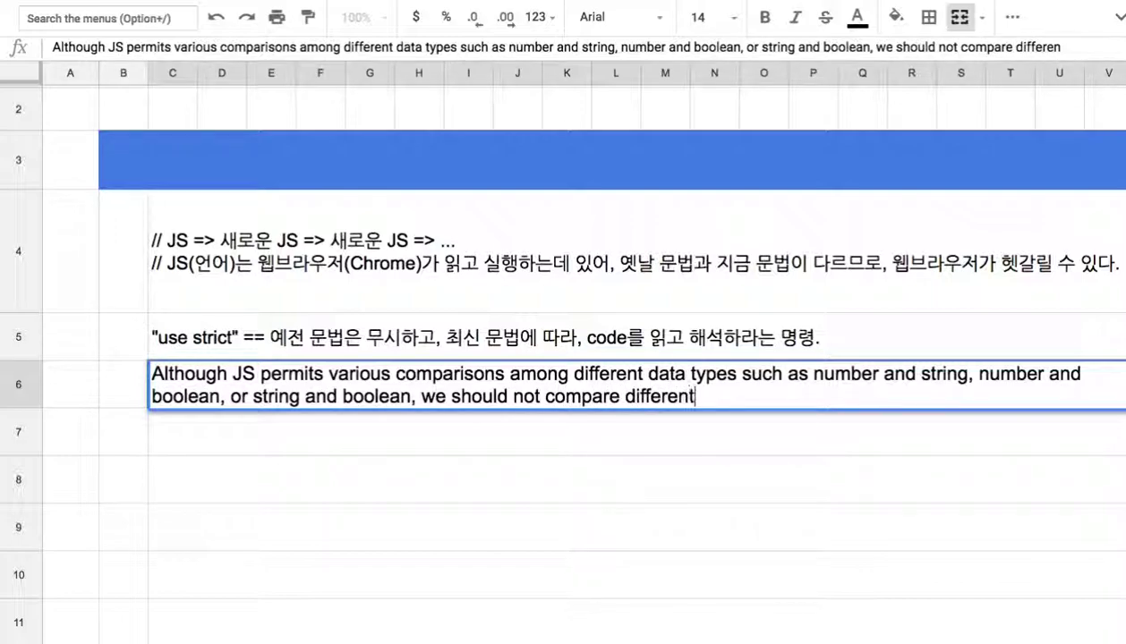
type(" data types")
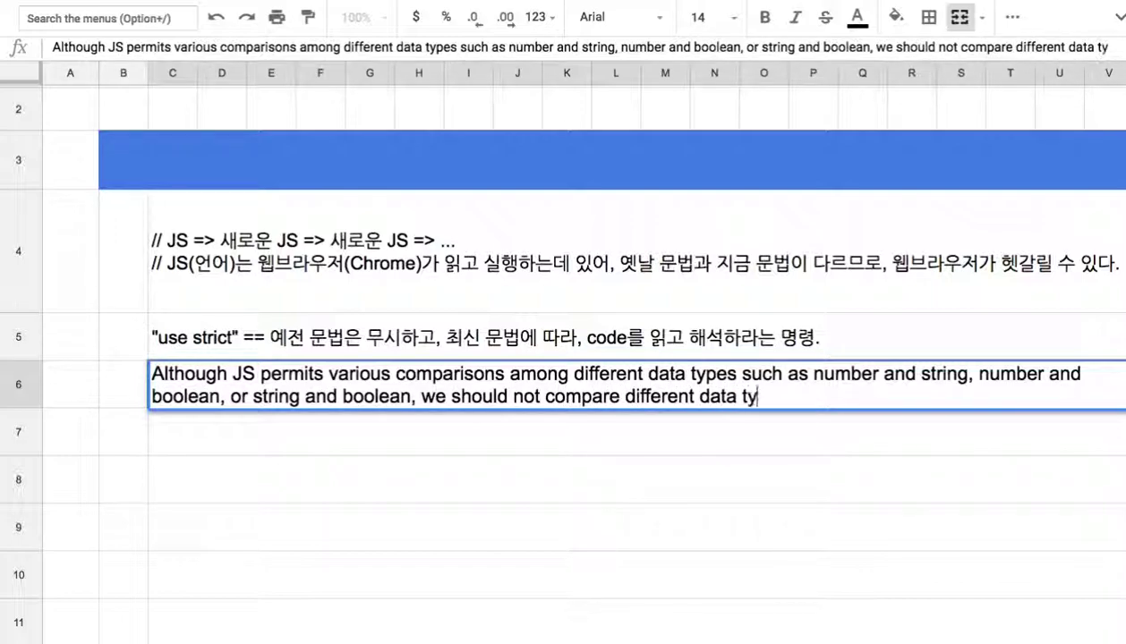
type(".")
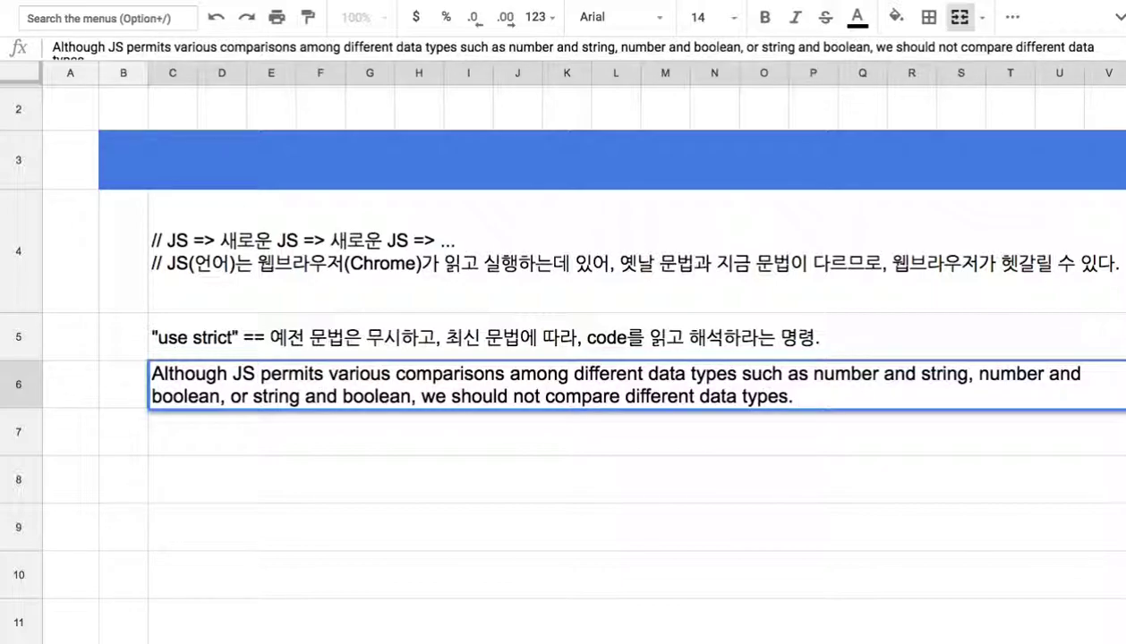
Enter the example "console.log(1 == true)," in the row 7 cell below the note
left_click(422, 447)
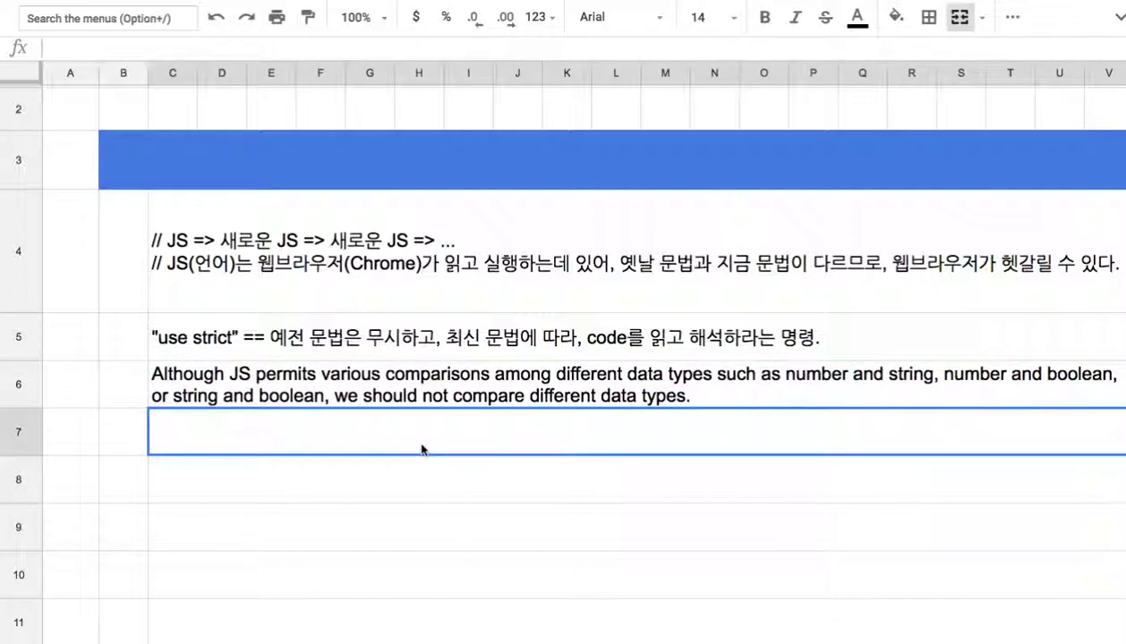
double_click(422, 447)
type("console.log(")
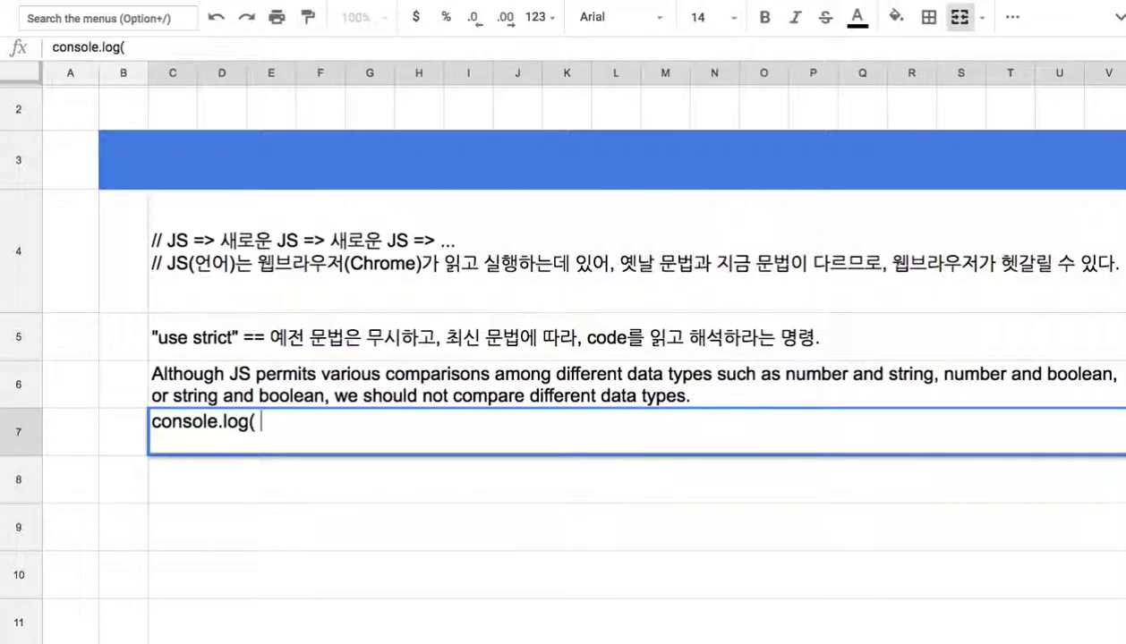
key("BackSpace")
type("'")
type("1")
type(" == ")
type("true")
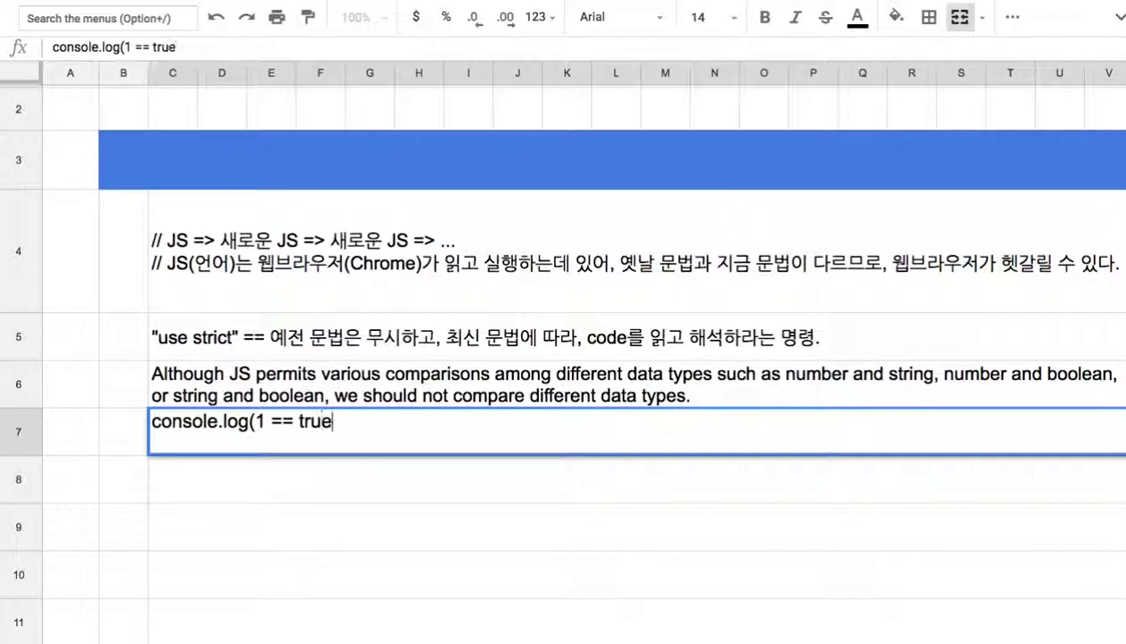
type(")")
type(". ")
type(",")
Duplicate the "console.log(1 == true)," example right after itself in row 7
left_click_drag(351, 421, 150, 420)
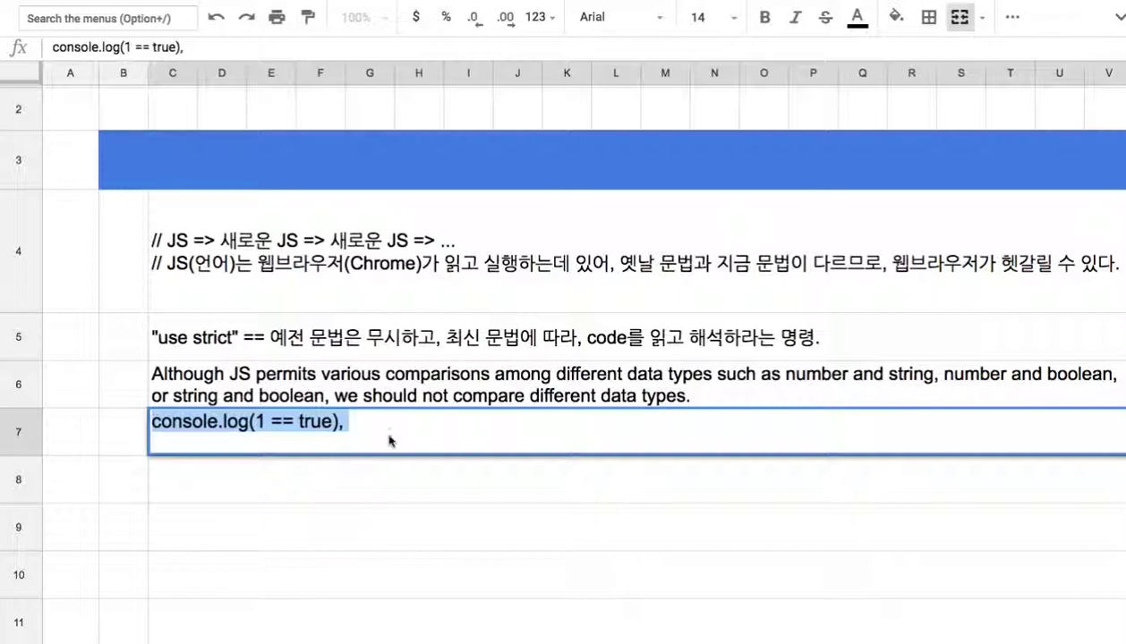
key("super+c")
key("Right")
key("super+v")
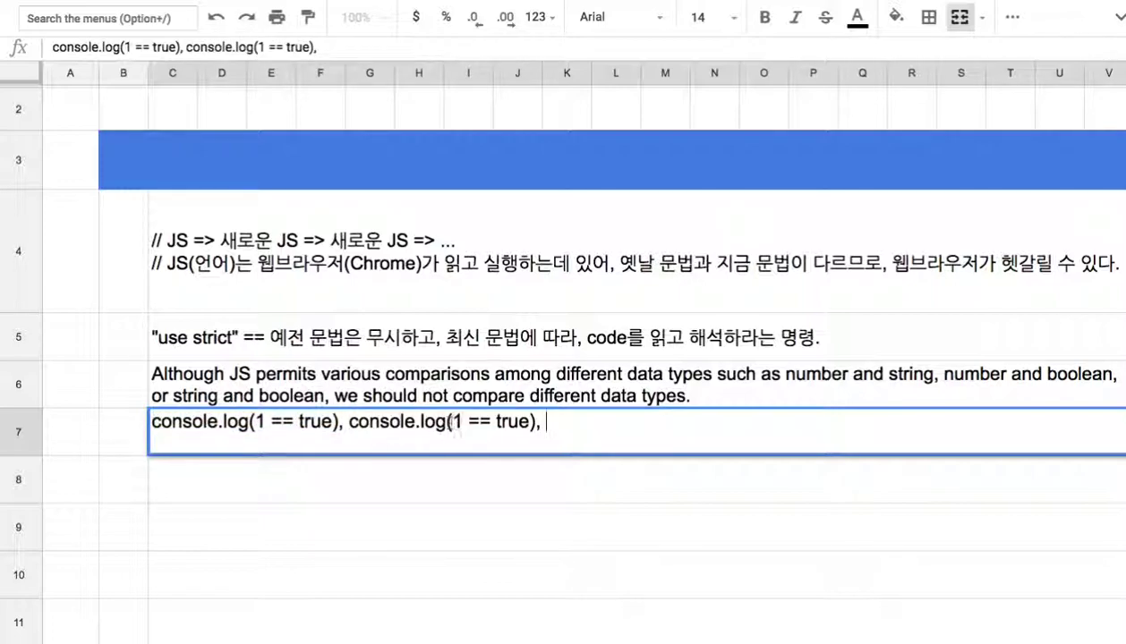
Replace the number 1 in the second row 7 example with the string '01'
double_click(458, 422)
type("'")
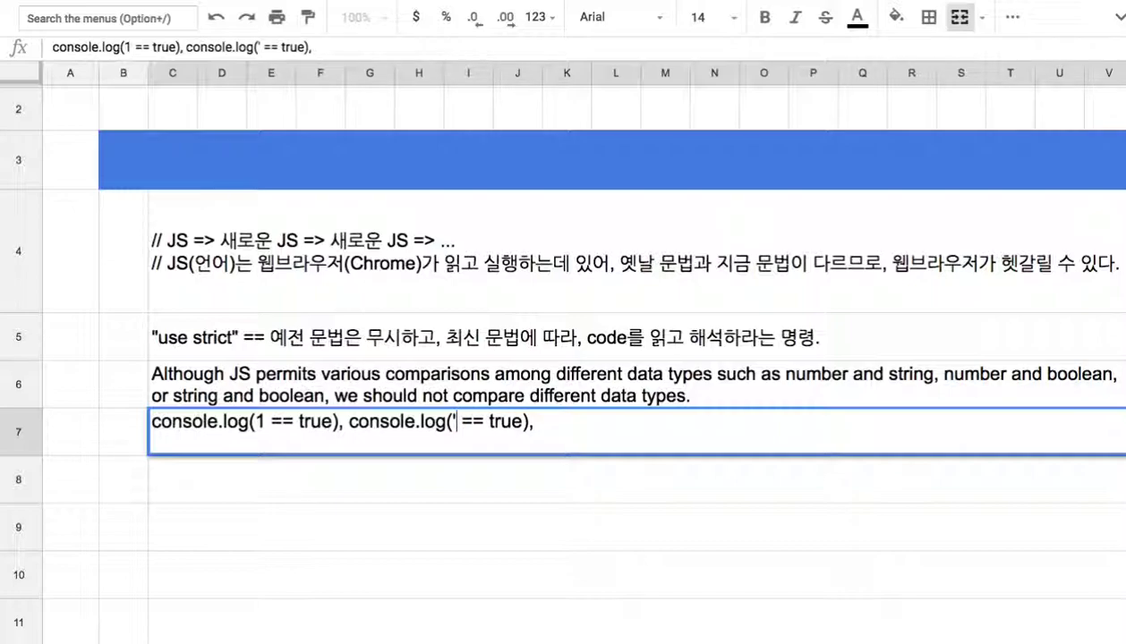
type("01")
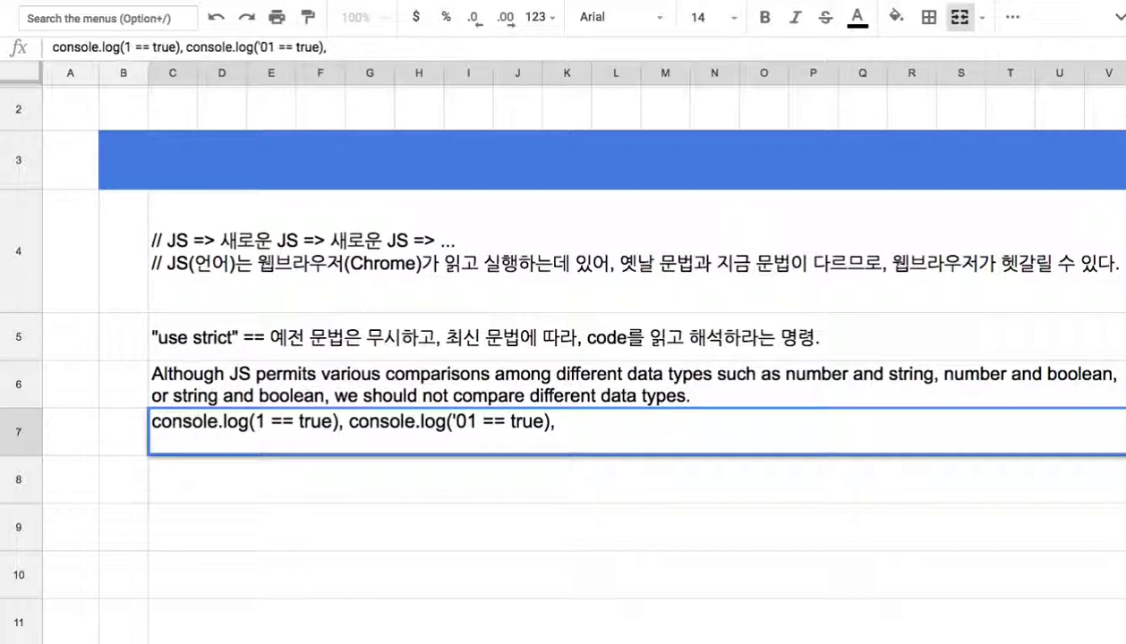
type("'")
key("Left")
key("Left")
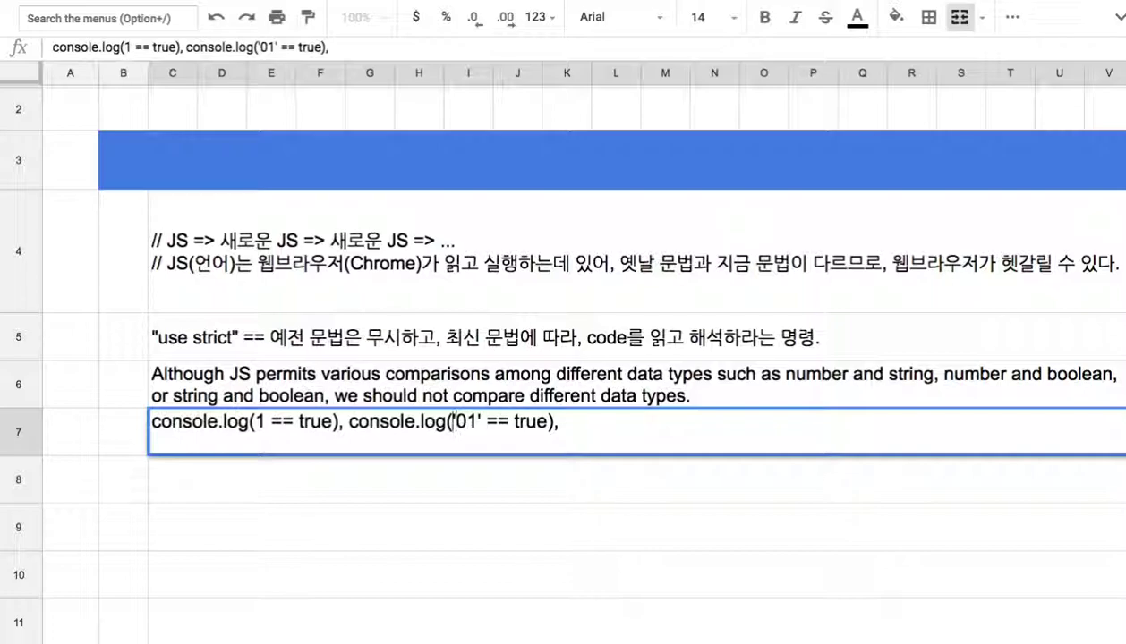
Replace "true" in the second row 7 example with the number 1
key("Right")
key("Right")
key("Right")
key("Right")
key("Right")
key("Right")
key("Right")
key("Right")
key("Right")
key("Right")
key("Right")
key("Right")
key("Right")
key("BackSpace")
key("BackSpace")
key("BackSpace")
key("BackSpace")
type("1")
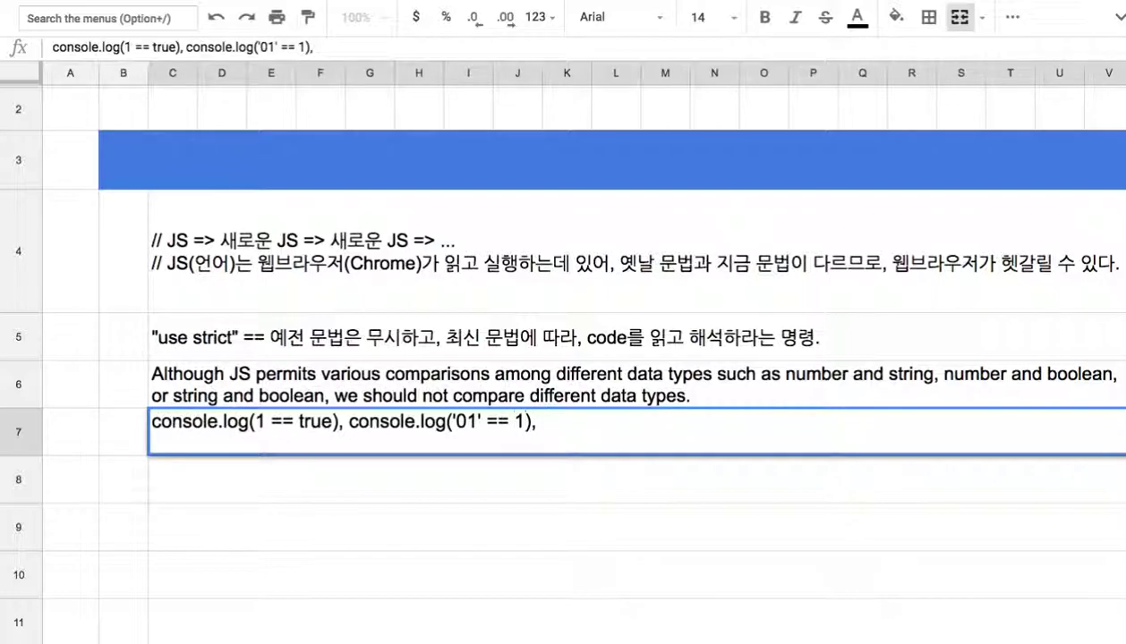
Change the comparison operator in the second row 7 example to "<"
key("BackSpace")
key("BackSpace")
type(">")
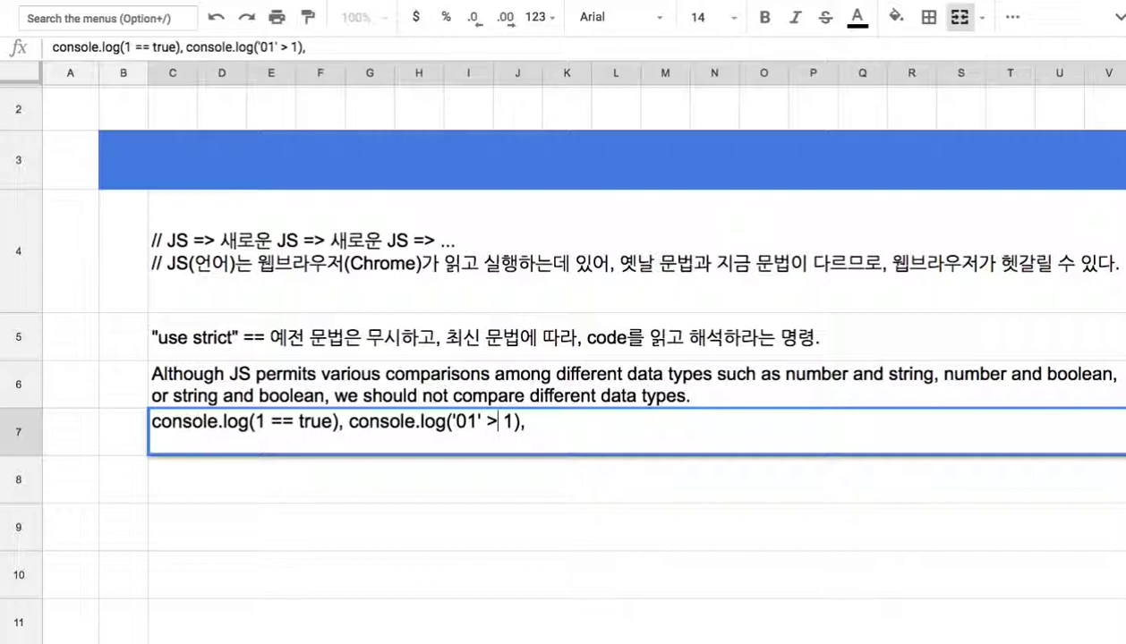
key("BackSpace")
key("BackSpace")
type("<")
Examine the operands of both row 7 comparison examples, the string with number and the number with boolean
left_click_drag(349, 420, 525, 426)
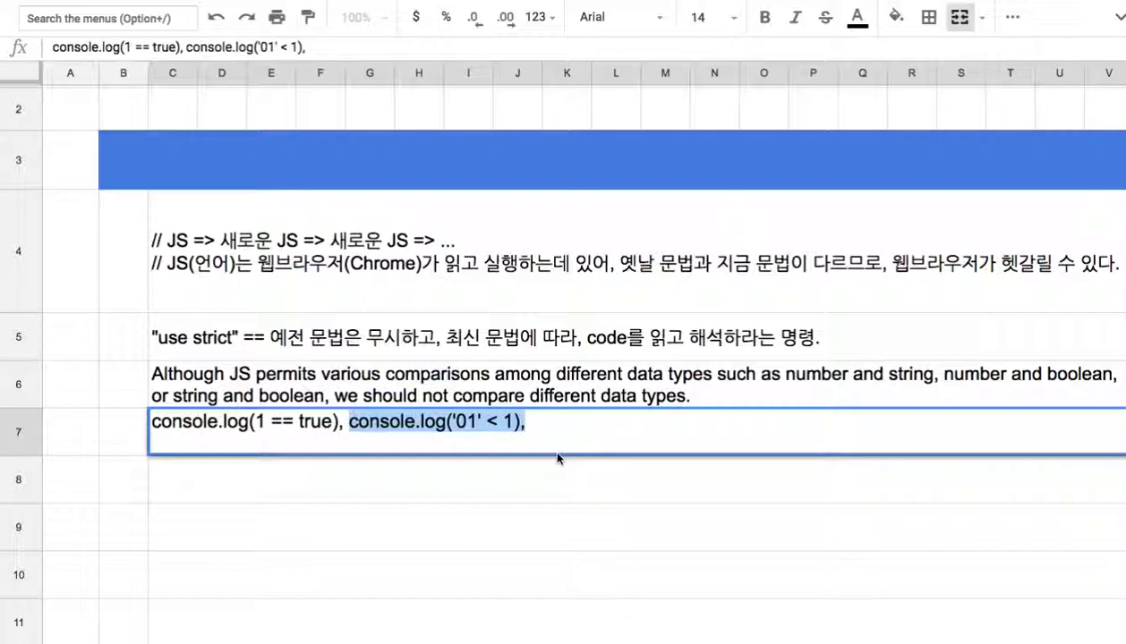
left_click(576, 442)
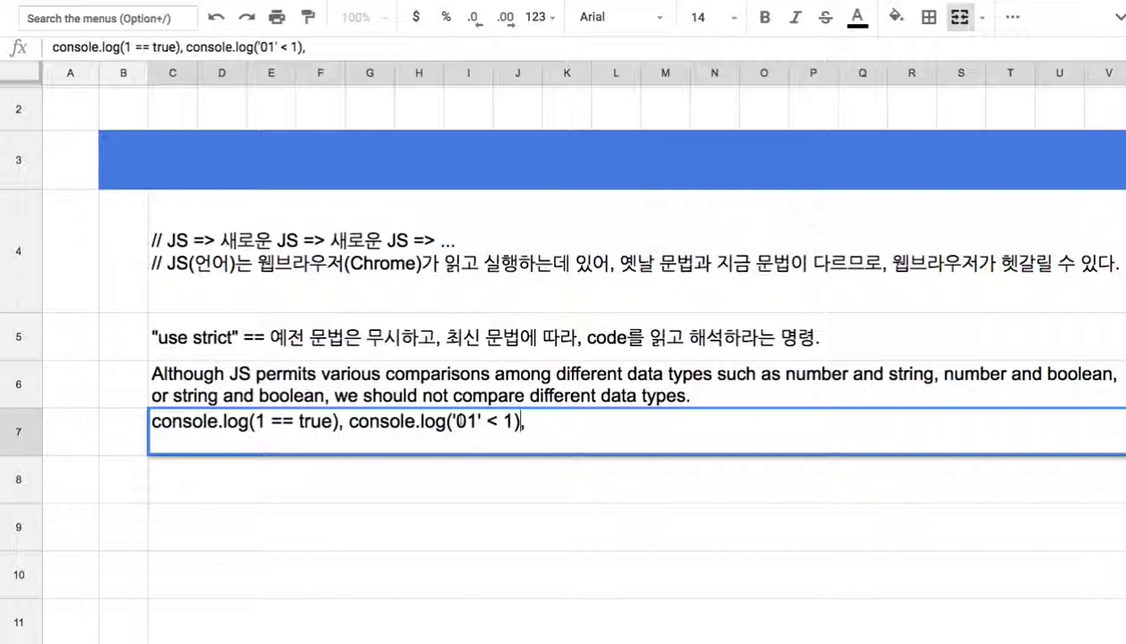
left_click_drag(454, 421, 558, 423)
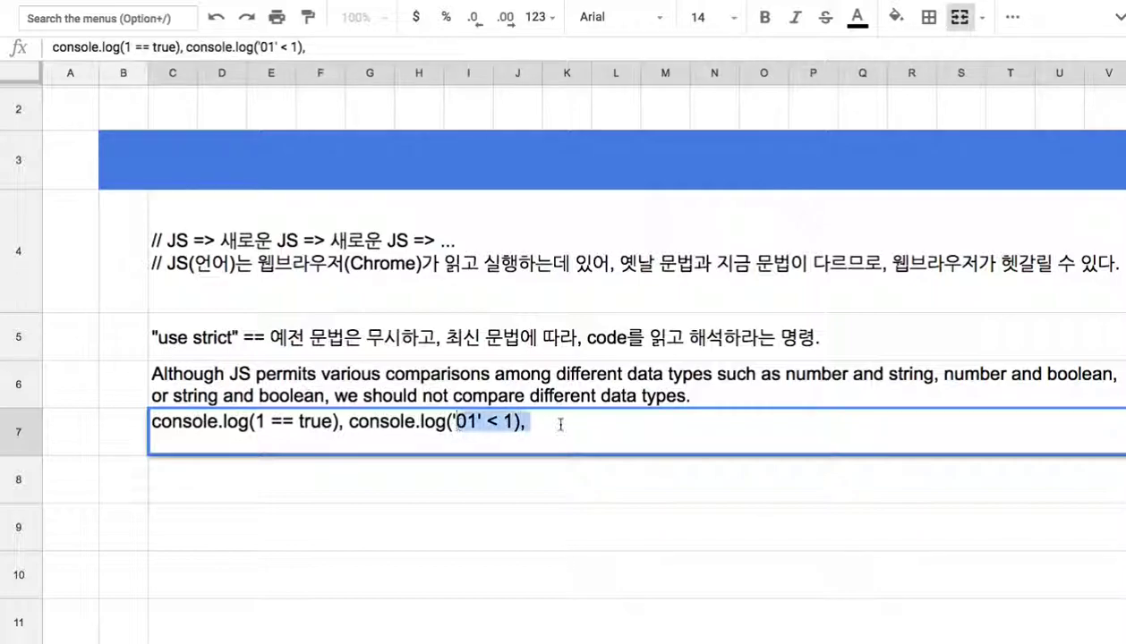
left_click(473, 420)
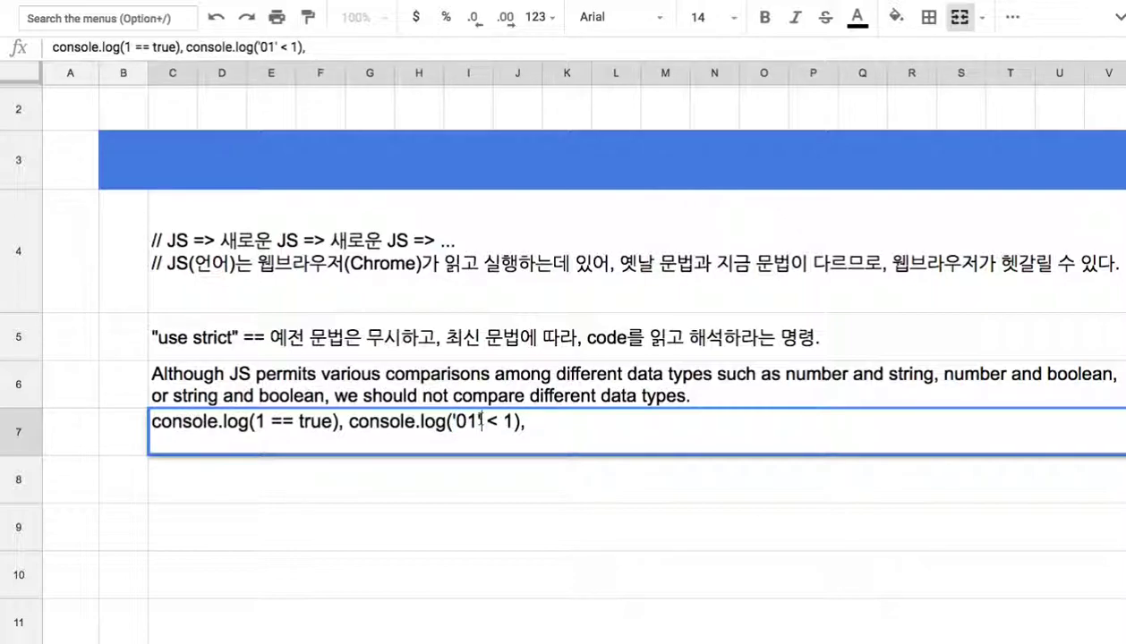
left_click_drag(481, 421, 514, 422)
left_click_drag(299, 421, 323, 421)
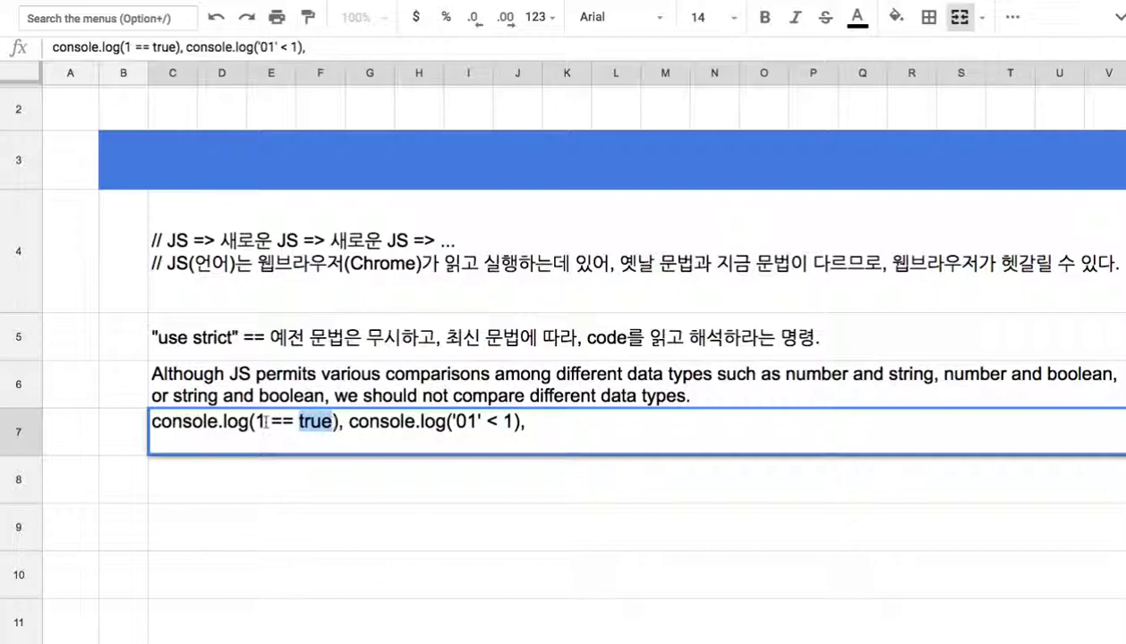
key("Left")
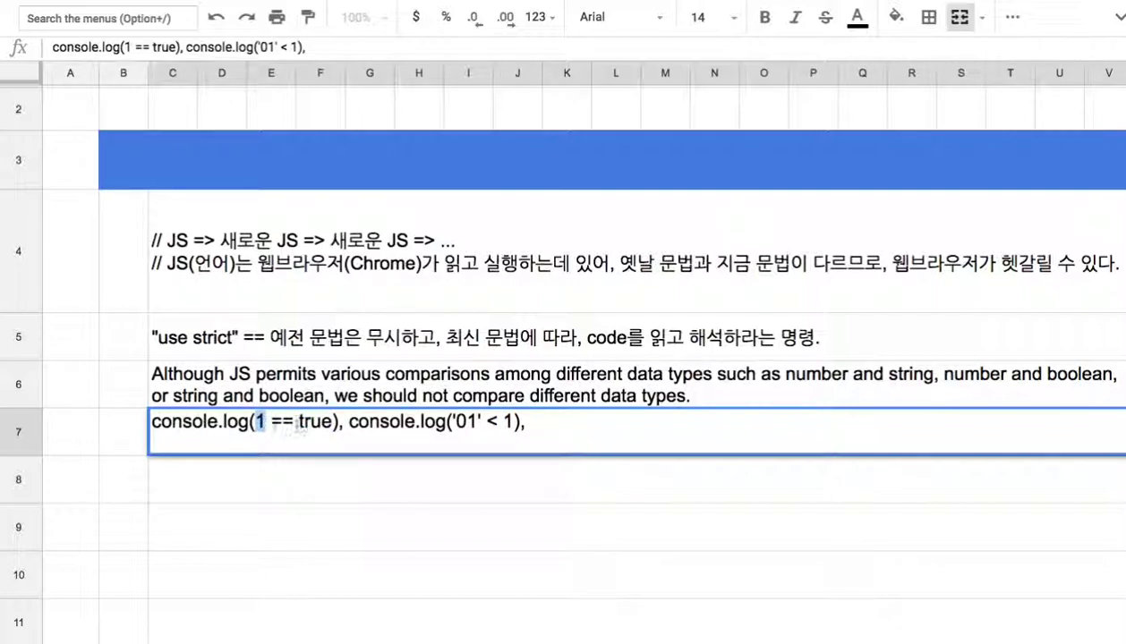
left_click_drag(258, 421, 331, 422)
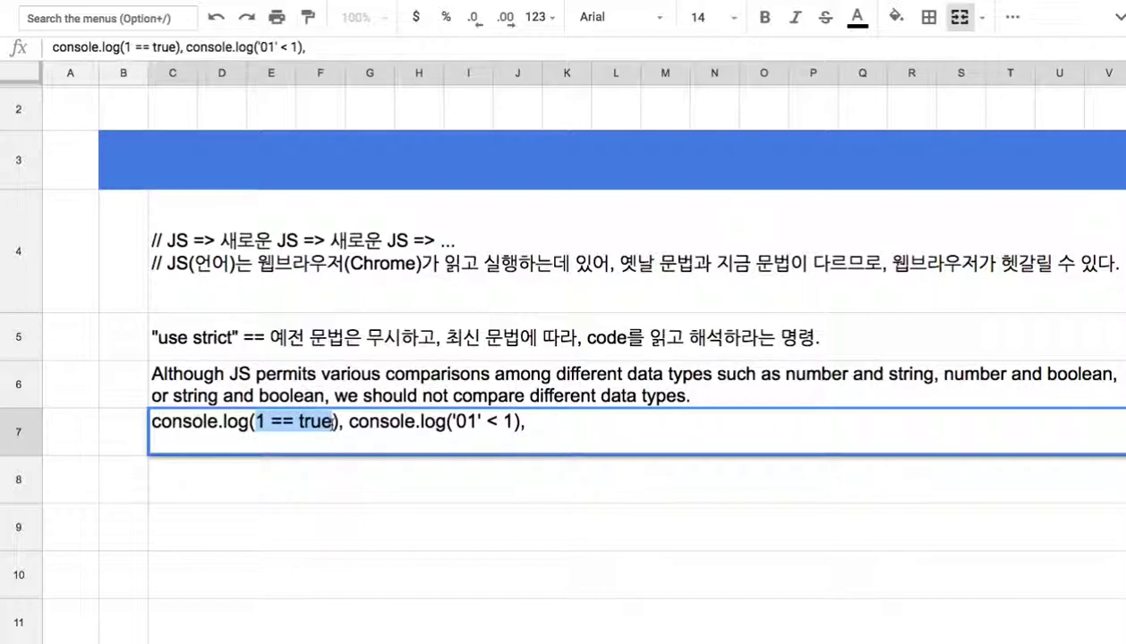
double_click(315, 421)
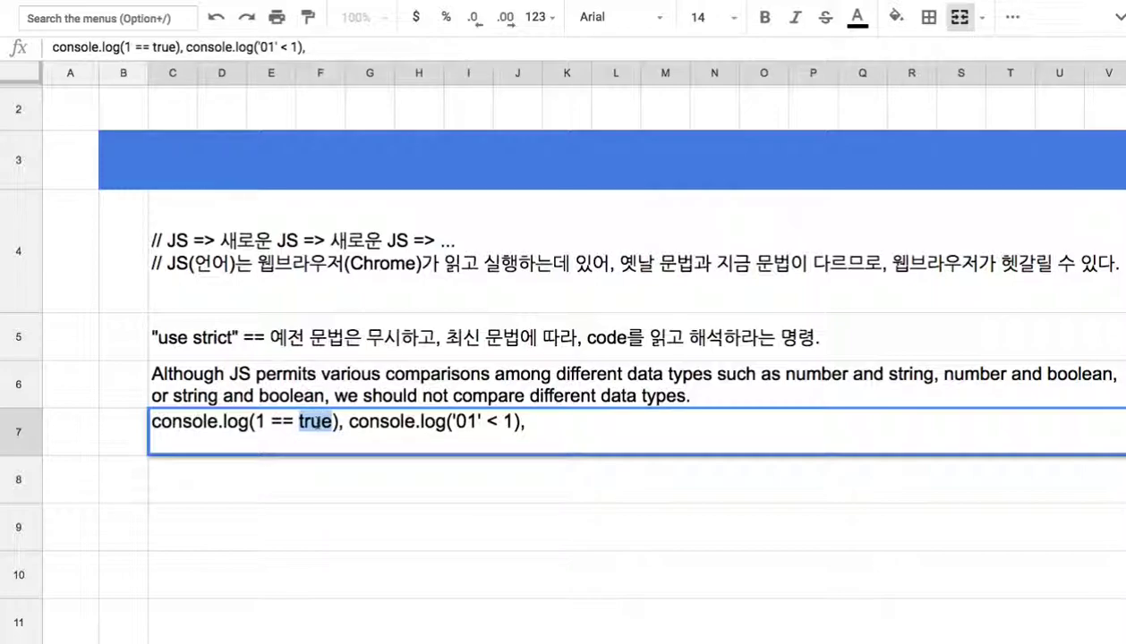
Replace the number compared with "true" in the first row 7 example with 0
left_click_drag(257, 420, 320, 421)
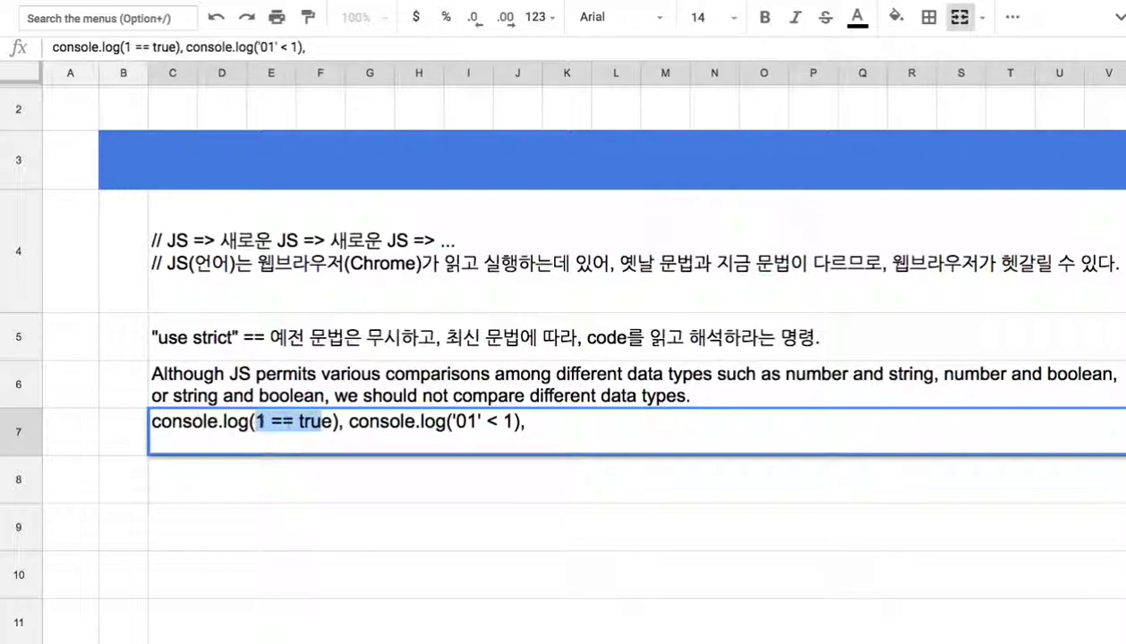
key("Left")
key("shift+Right")
type("0")
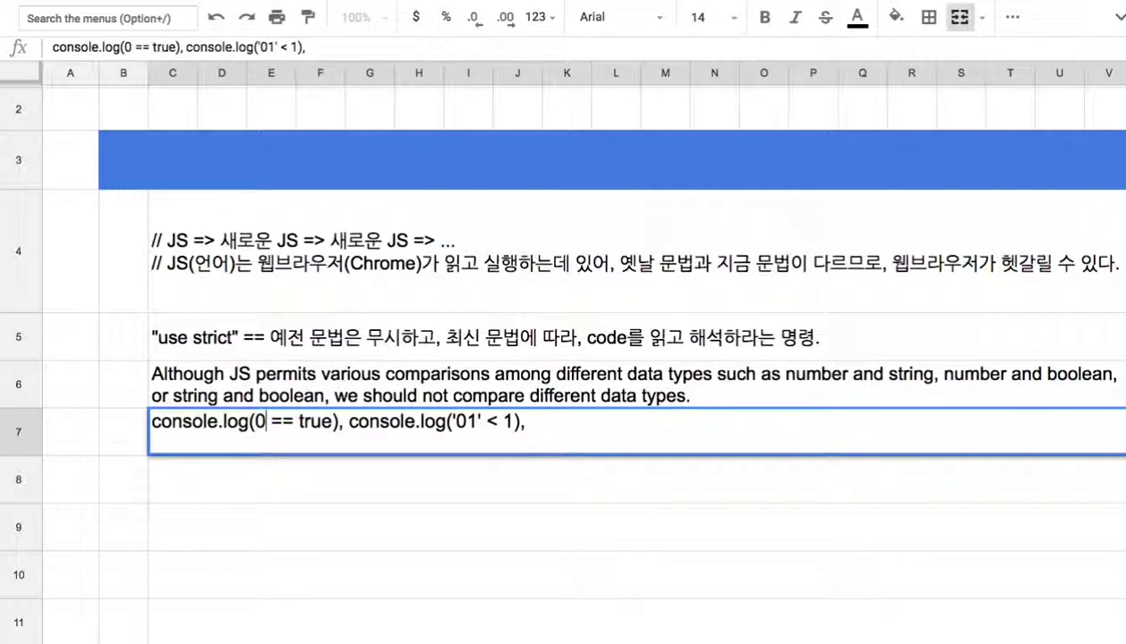
left_click_drag(254, 421, 328, 447)
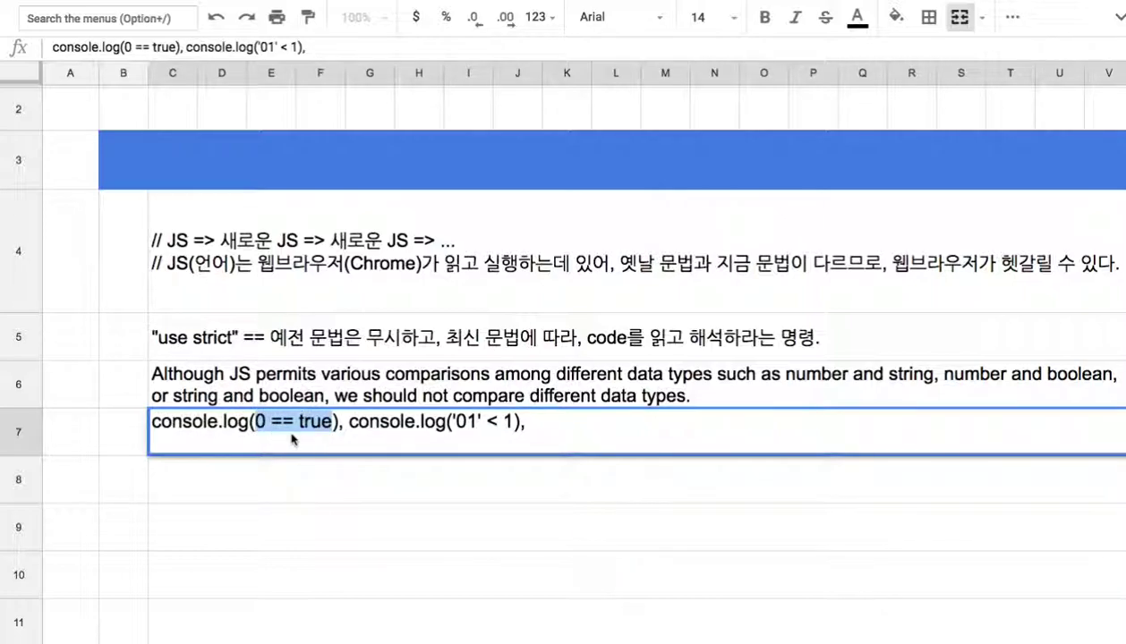
key("Left")
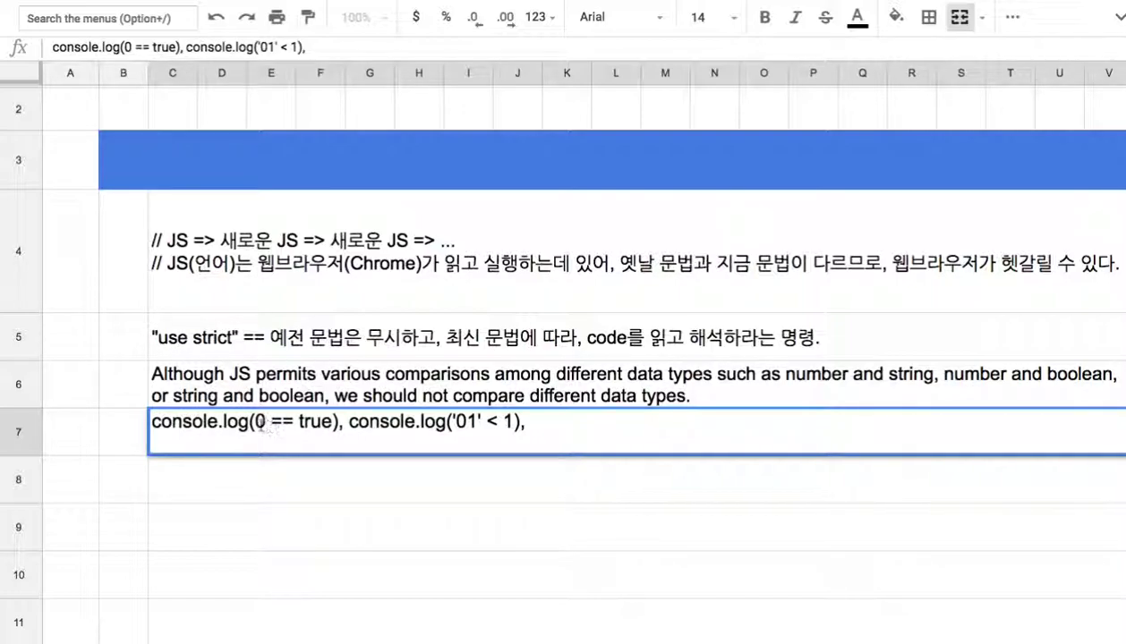
double_click(258, 423)
left_click_drag(225, 421, 436, 421)
left_click(435, 421)
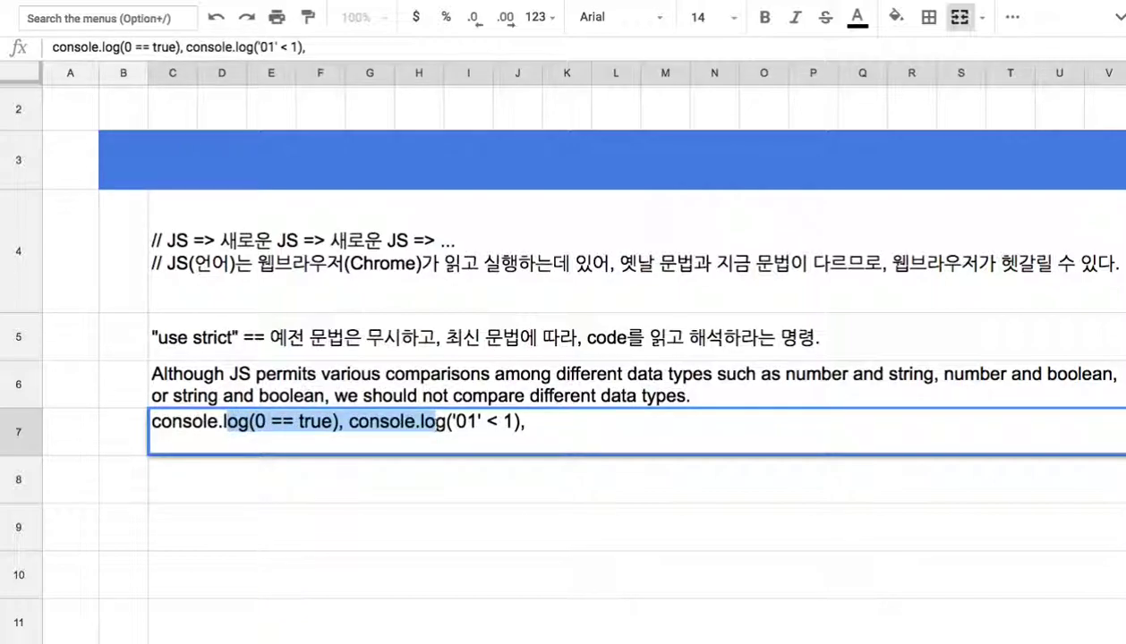
left_click_drag(533, 421, 280, 417)
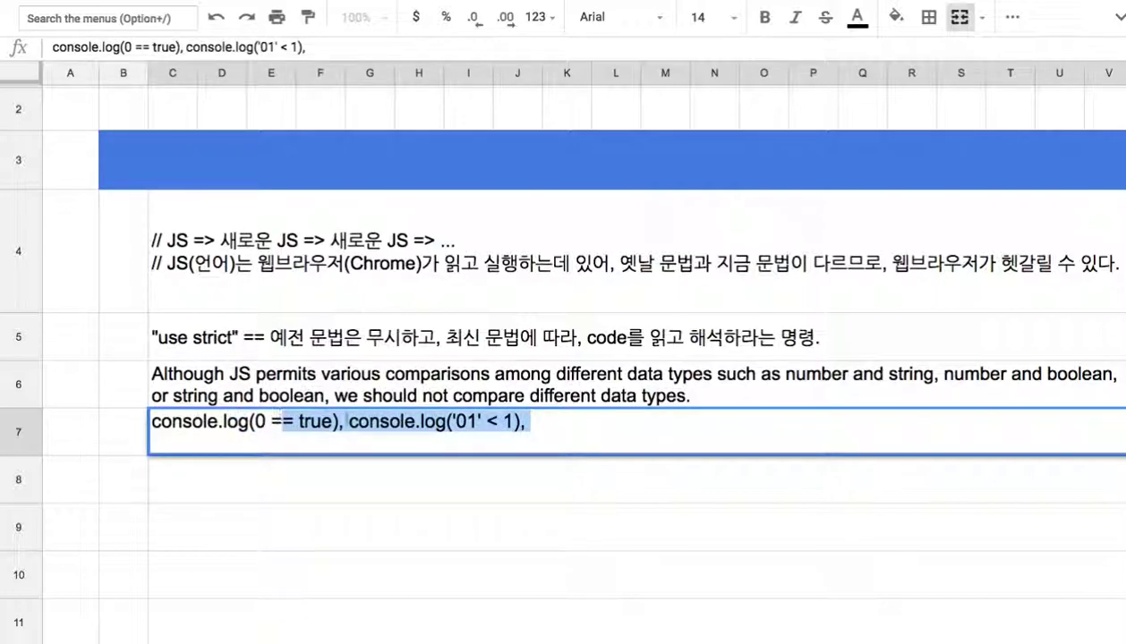